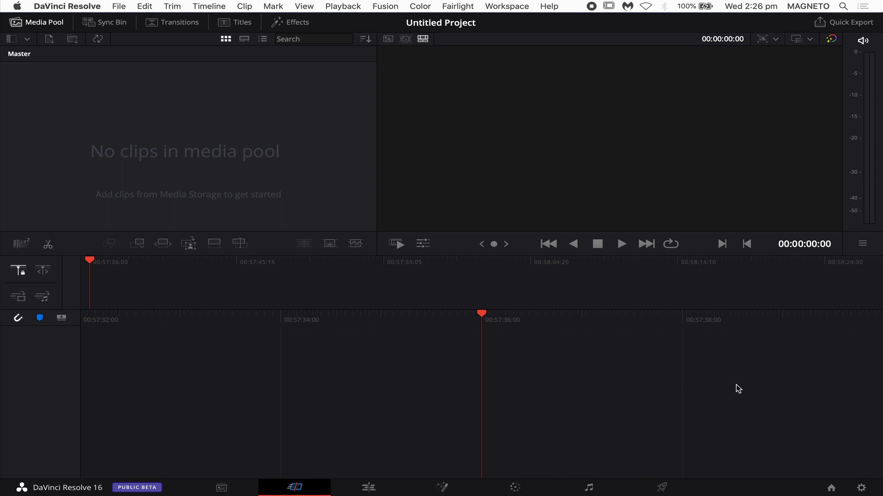
# Set the project's timeline frame rate to 24 frames per second in Master Settings
pyautogui.click(862, 488)
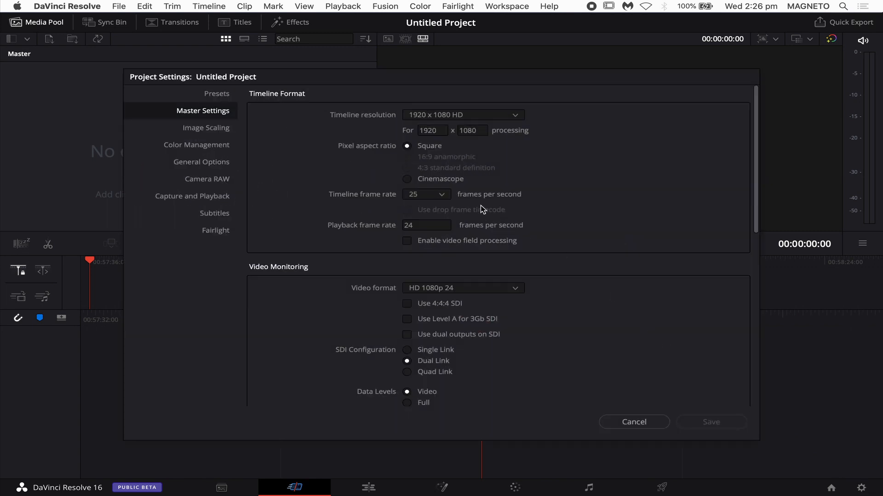
pyautogui.click(443, 194)
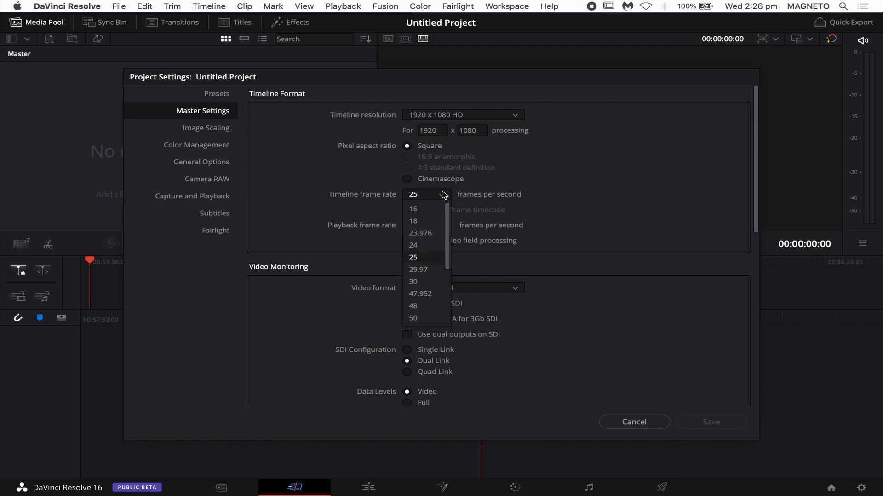
pyautogui.click(425, 246)
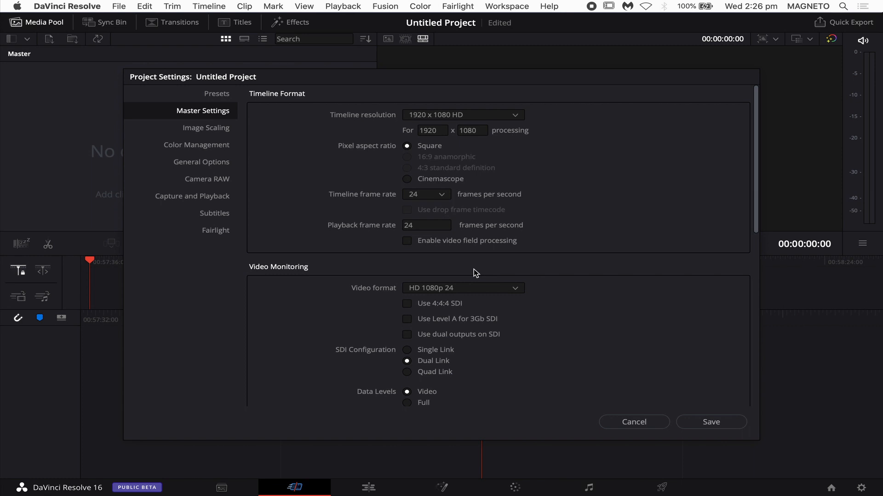
# Review the mixed frame rate format choices in General Options, leaving Resolve selected
pyautogui.click(221, 163)
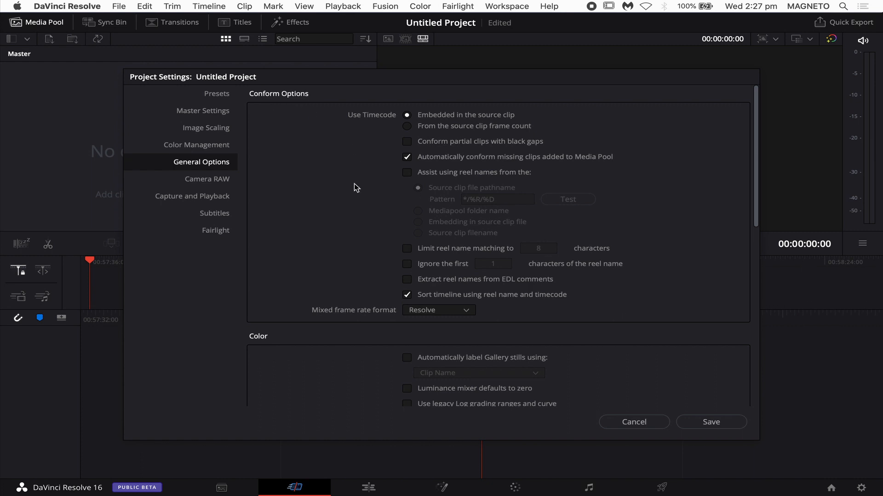
pyautogui.click(465, 311)
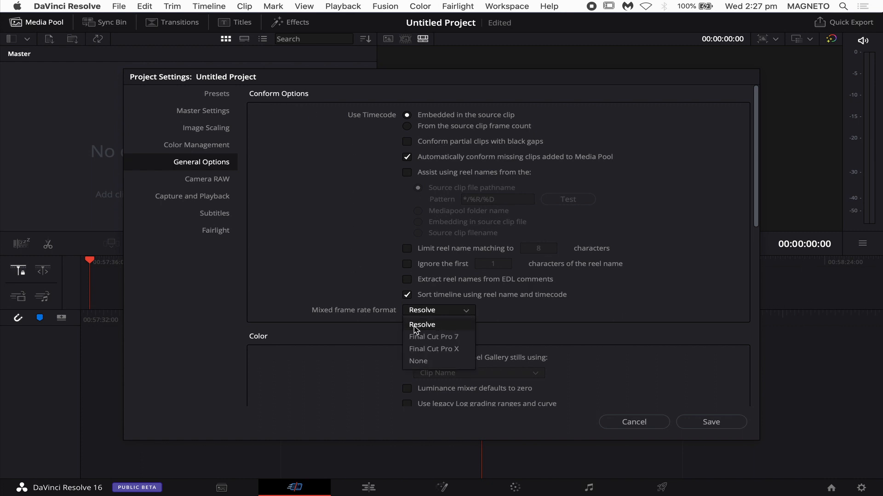
pyautogui.click(487, 311)
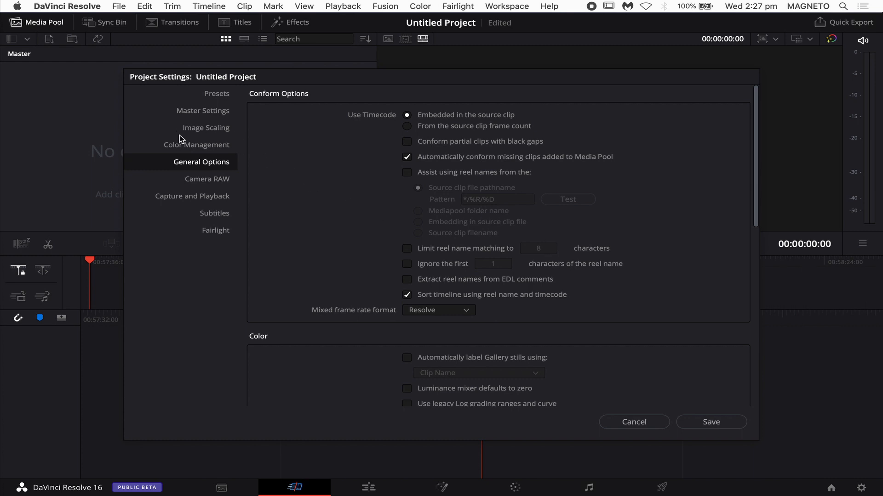
# In Image Scaling, set the input scaling of mismatched resolution files to Scale entire image to fit
pyautogui.click(211, 132)
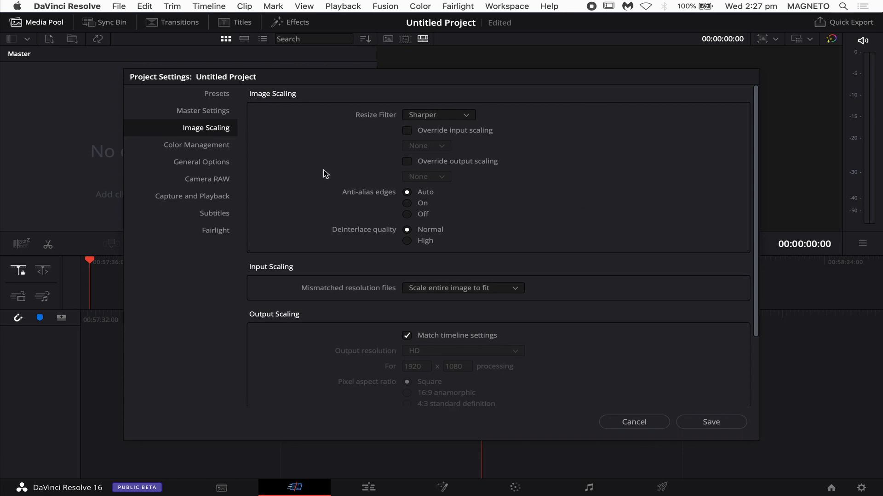
pyautogui.scroll(-4, 325, 174)
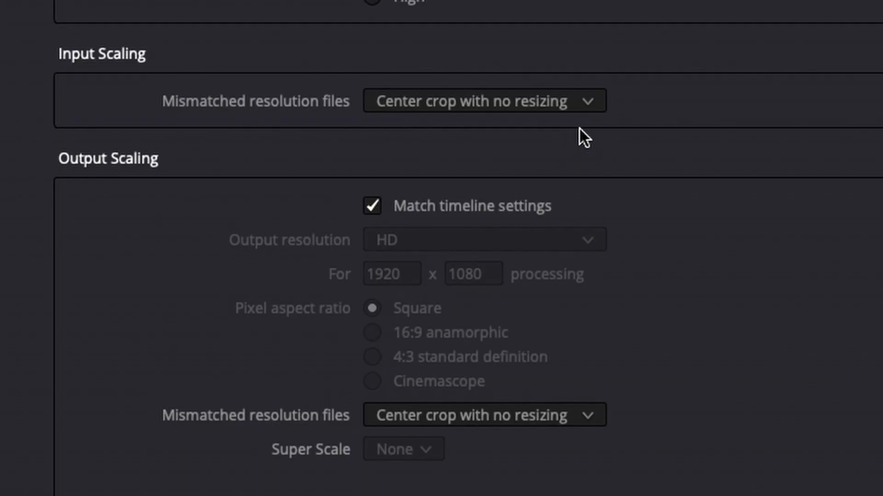
pyautogui.click(515, 202)
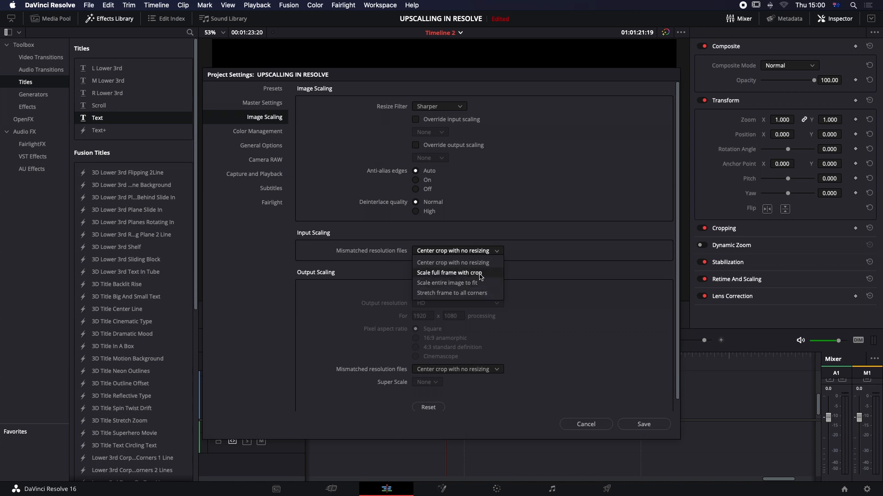
pyautogui.click(479, 285)
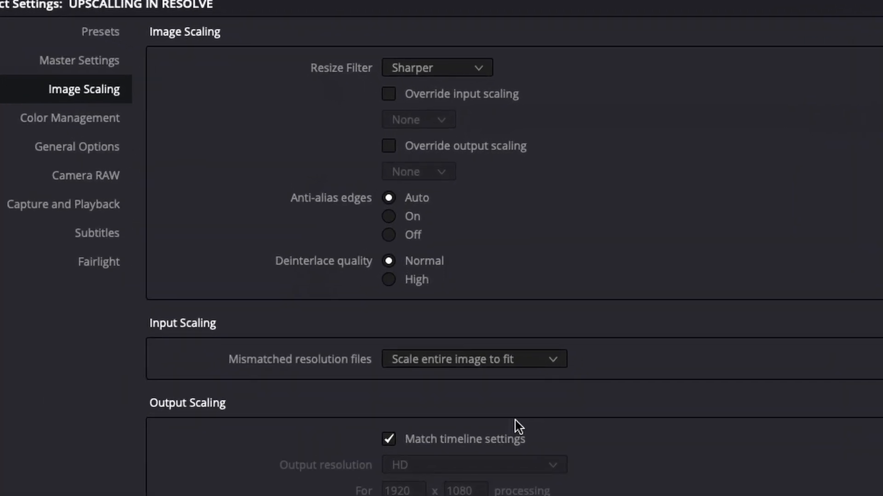
# Stop output scaling from matching the timeline settings, set its resolution to 3840 x 2160, and set Super Scale to 2x
pyautogui.scroll(-5, 519, 426)
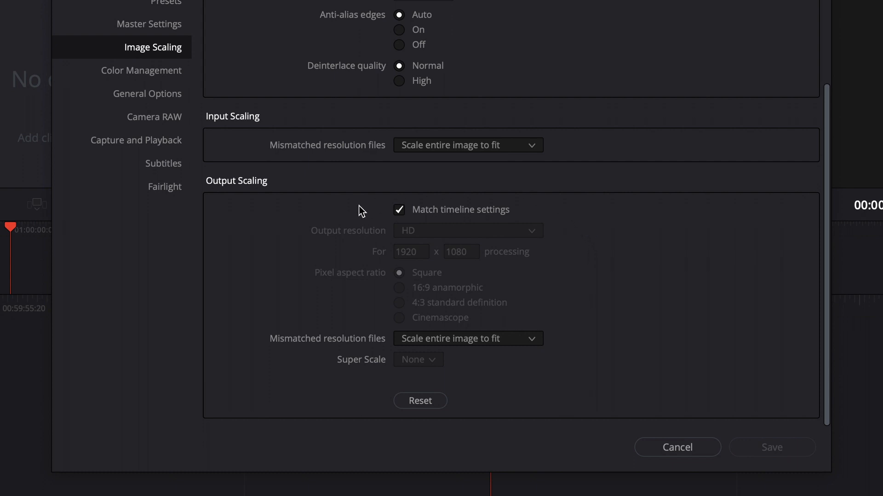
pyautogui.click(399, 209)
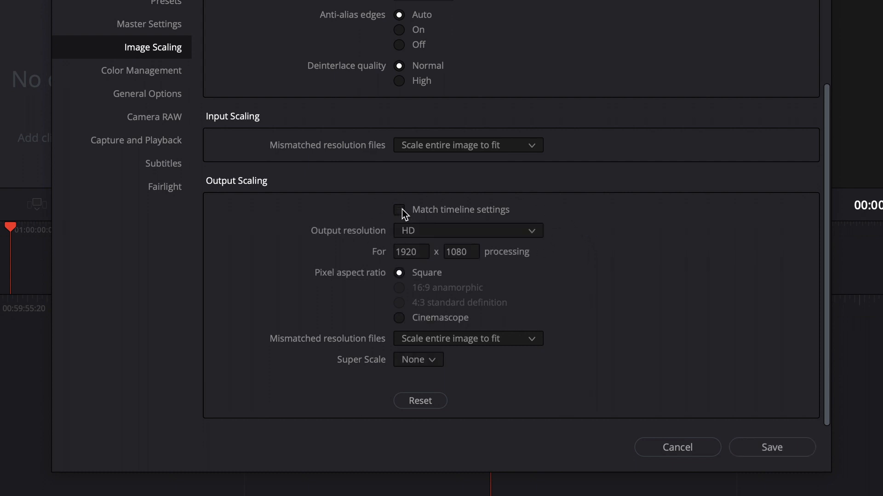
pyautogui.doubleClick(419, 252)
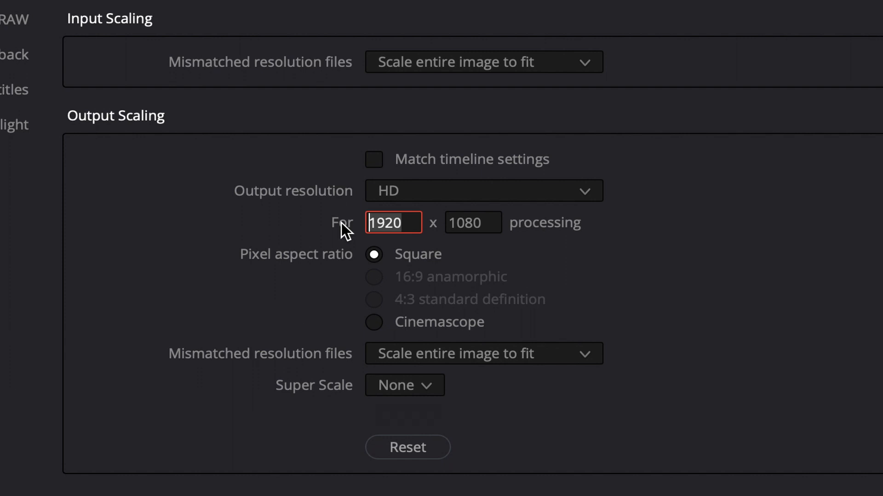
pyautogui.write('3840')
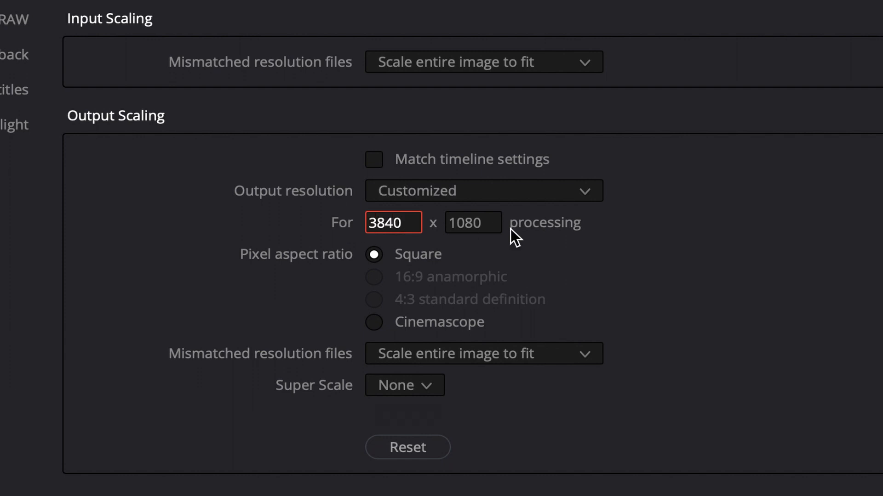
pyautogui.click(491, 221)
pyautogui.press('BackSpace')
pyautogui.press('BackSpace')
pyautogui.press('BackSpace')
pyautogui.press('BackSpace')
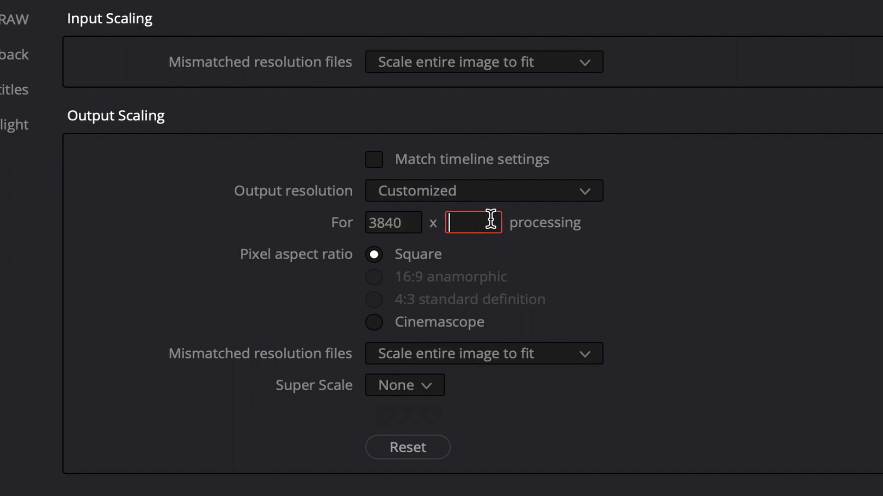
pyautogui.write('2160')
pyautogui.click(705, 361)
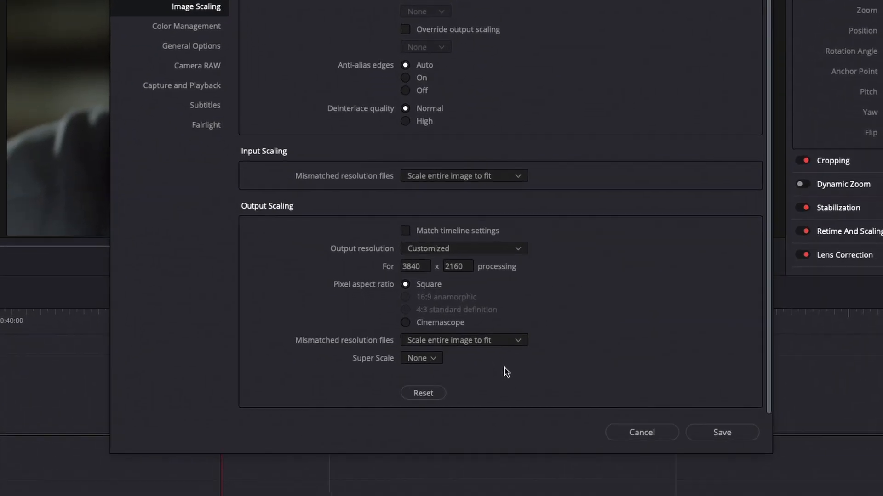
pyautogui.click(433, 356)
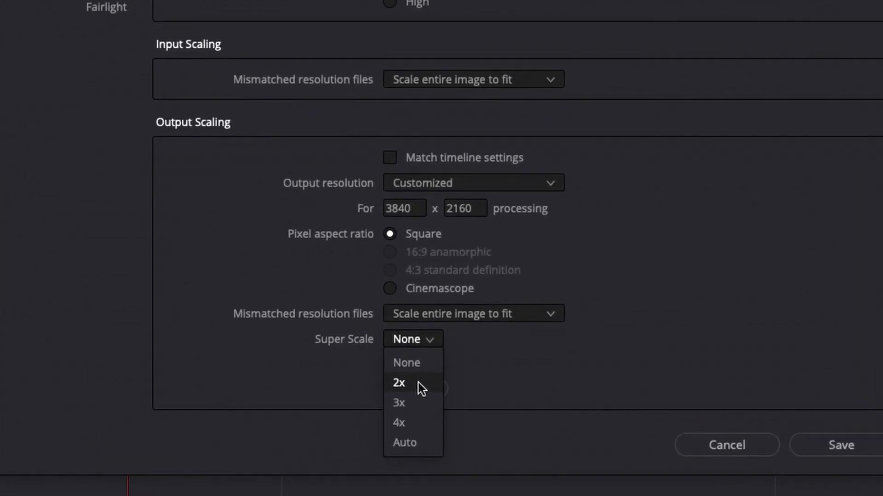
pyautogui.click(418, 385)
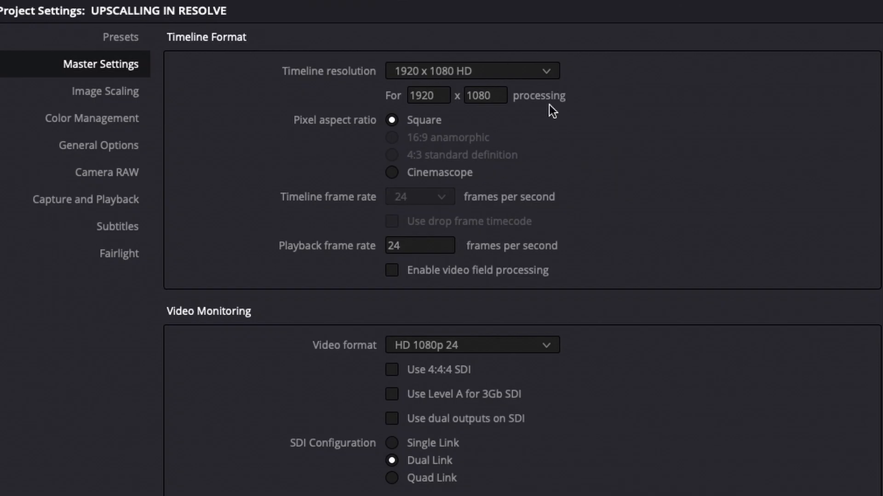
# Choose a different timeline resolution preset, and set output scaling of mismatched resolution files to Scale entire image to fit
pyautogui.click(545, 71)
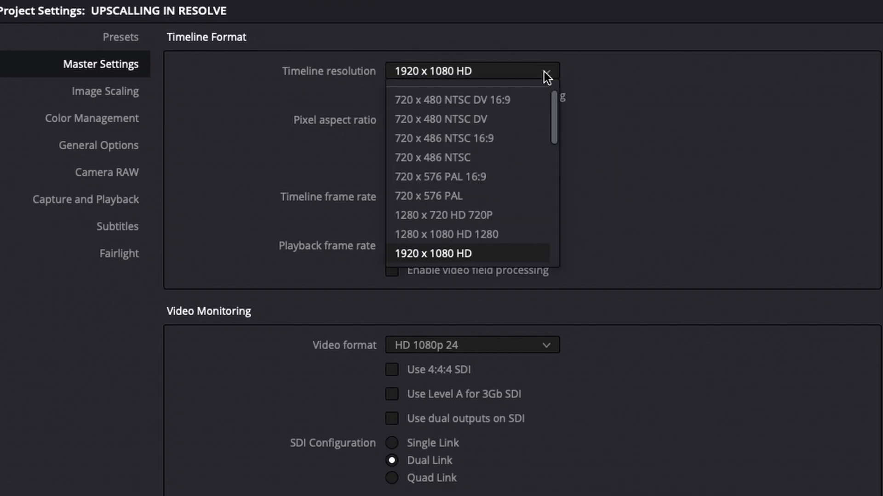
pyautogui.scroll(-3, 522, 227)
pyautogui.click(512, 171)
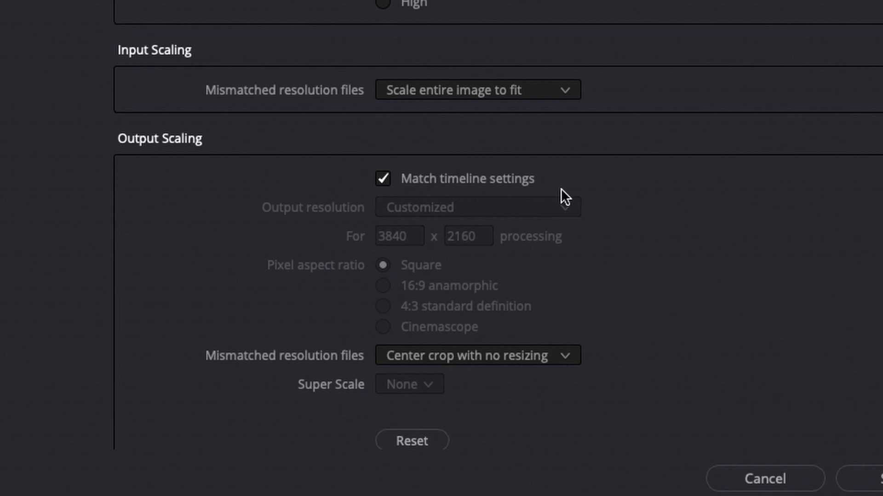
pyautogui.click(574, 355)
pyautogui.click(563, 423)
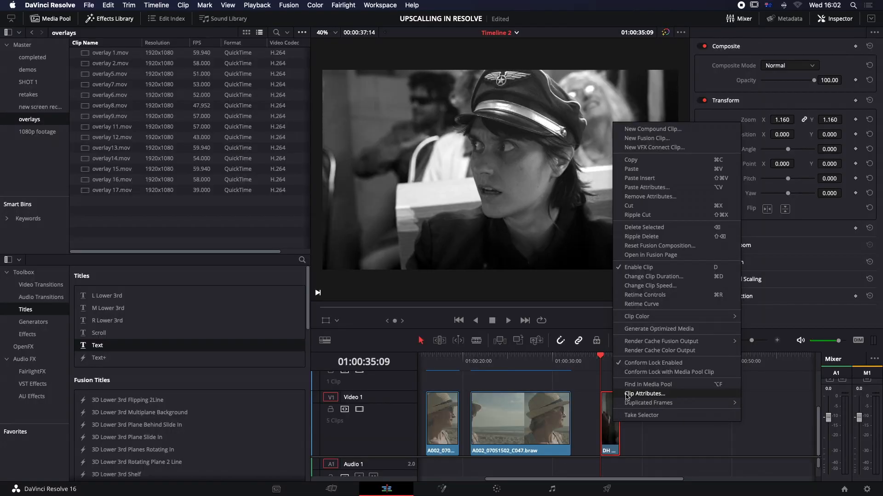
# Open the clip attributes of the selected timeline clip, and play back the 1080p clip in the 4K timeline
pyautogui.click(629, 385)
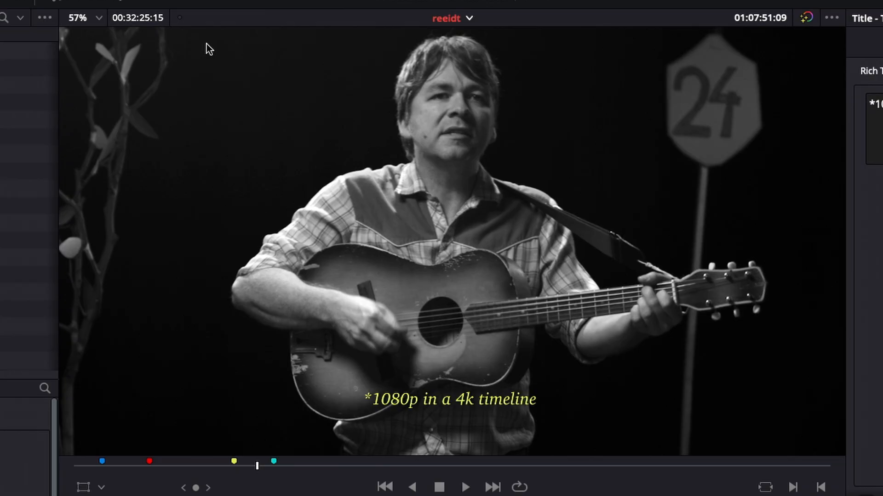
pyautogui.press('space')
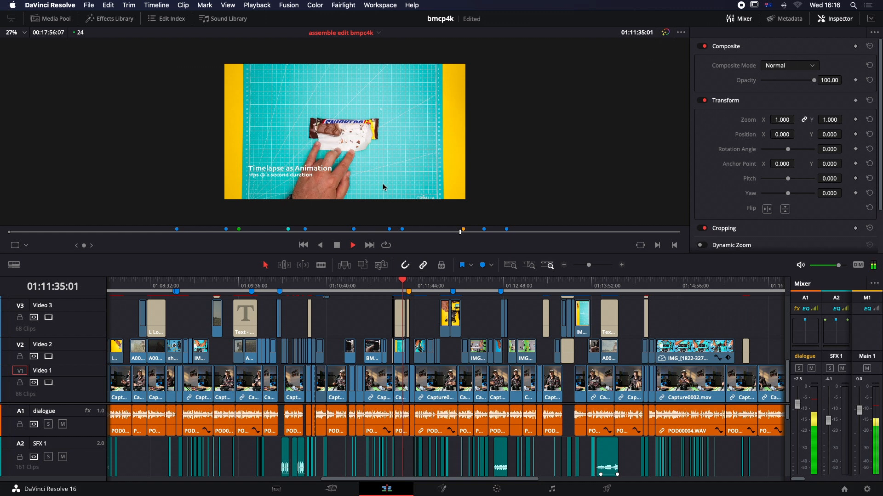
# Open the project settings of bmcp4k and choose a different timeline resolution preset
pyautogui.hotkey('shift', '9')
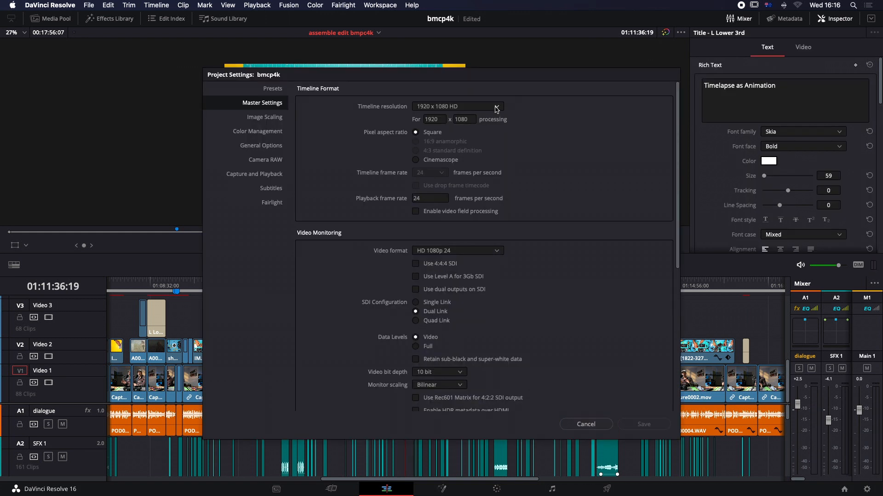
pyautogui.click(496, 107)
pyautogui.click(484, 163)
# In Image Scaling, set Super Scale to 2x for the custom 3840 x 2160 output and open the Noise Reduction levels
pyautogui.click(267, 120)
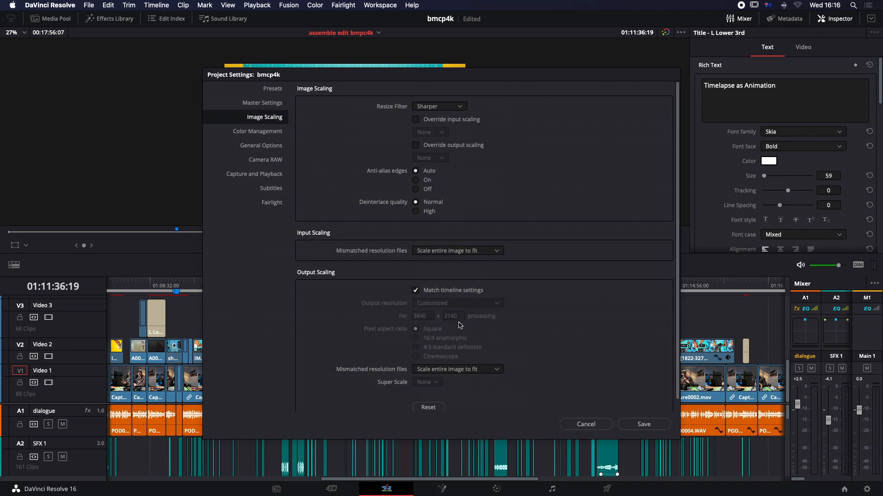
pyautogui.click(434, 382)
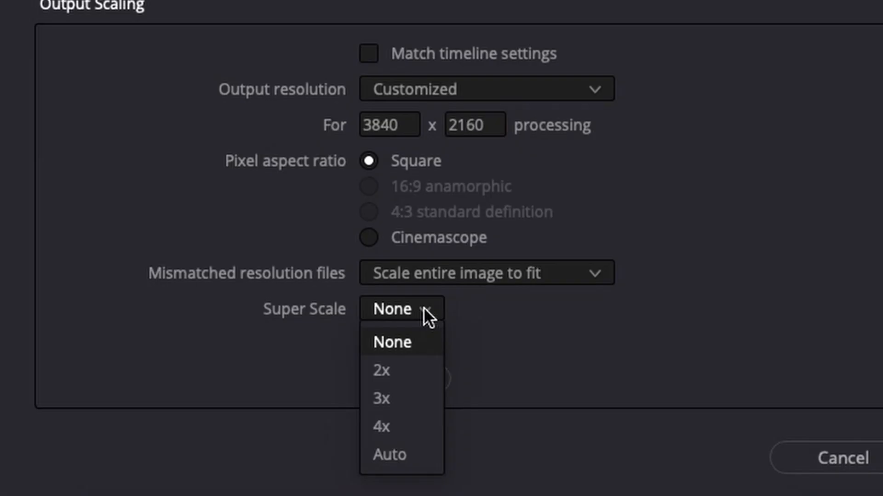
pyautogui.click(410, 360)
pyautogui.click(444, 388)
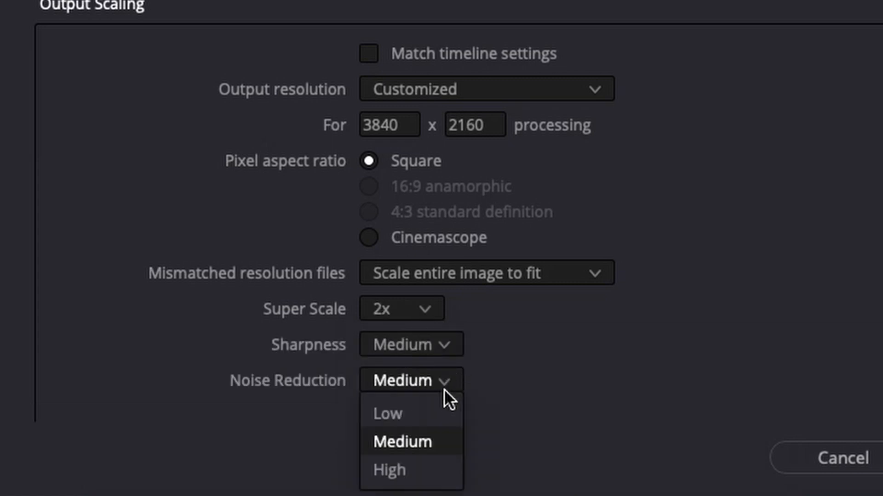
pyautogui.click(443, 401)
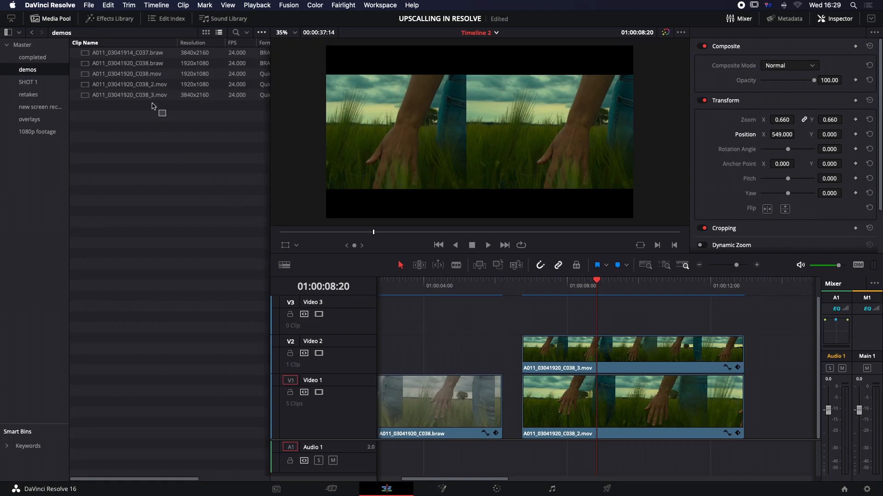
pyautogui.moveTo(153, 106); pyautogui.dragTo(132, 119)
pyautogui.moveTo(455, 338); pyautogui.dragTo(439, 355)
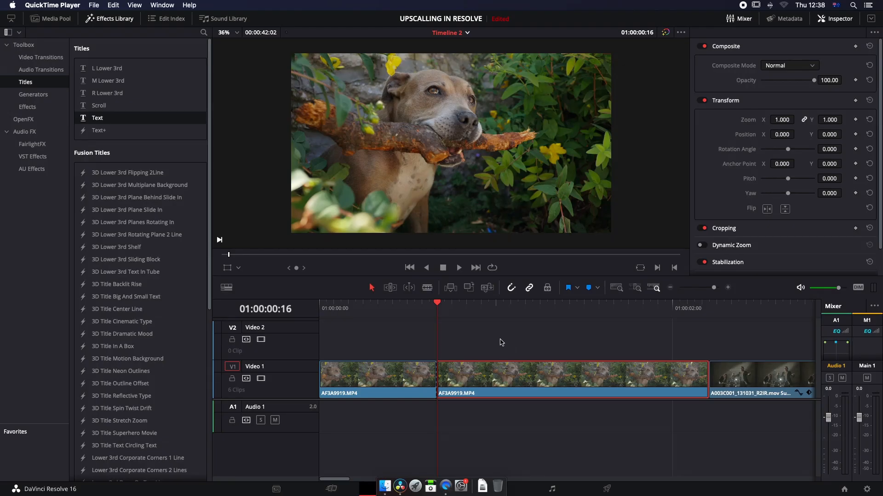
# Increase the Transform zoom of the second AF3A9919.MP4 clip at the cut
pyautogui.click(437, 307)
pyautogui.moveTo(417, 306)
pyautogui.mouseDown()
pyautogui.moveTo(459, 312)
pyautogui.moveTo(427, 313)
pyautogui.mouseUp()
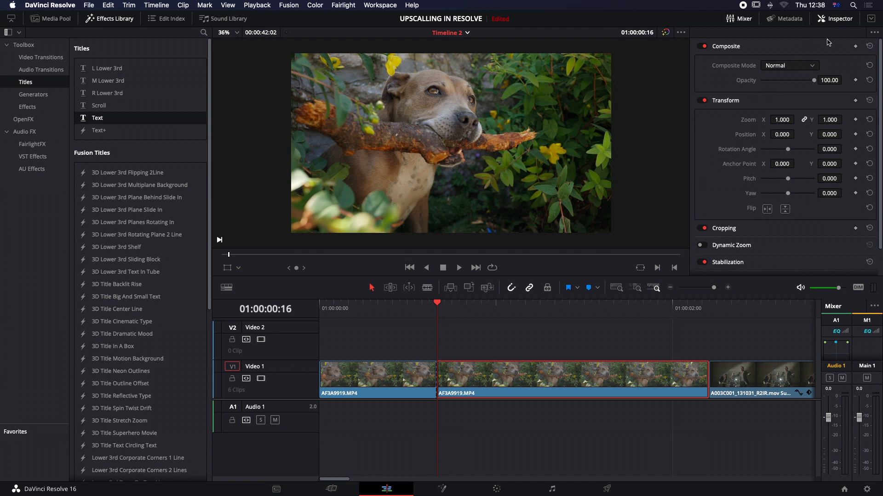
pyautogui.moveTo(780, 119); pyautogui.dragTo(822, 134)
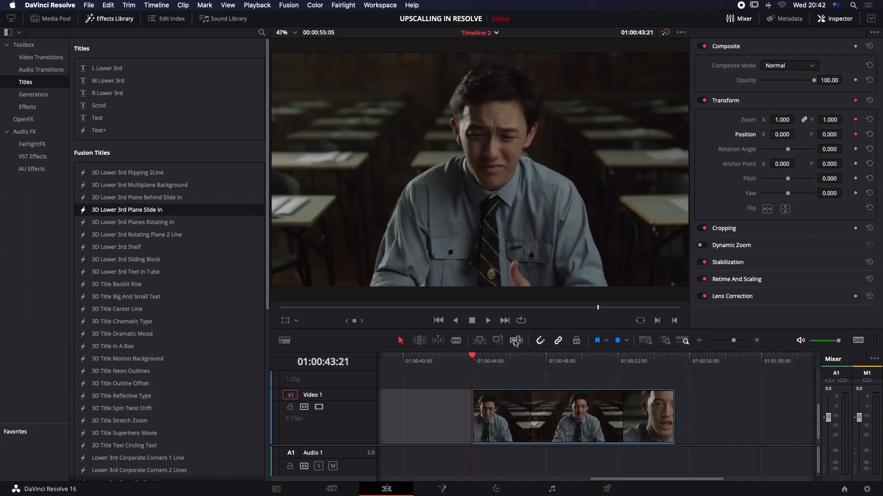
# Set the seated man's clip to a zoom of 1.600 and a vertical position of -153, and play it back
pyautogui.moveTo(478, 357); pyautogui.dragTo(476, 358)
pyautogui.moveTo(781, 119); pyautogui.dragTo(833, 136)
pyautogui.moveTo(784, 120); pyautogui.dragTo(844, 134)
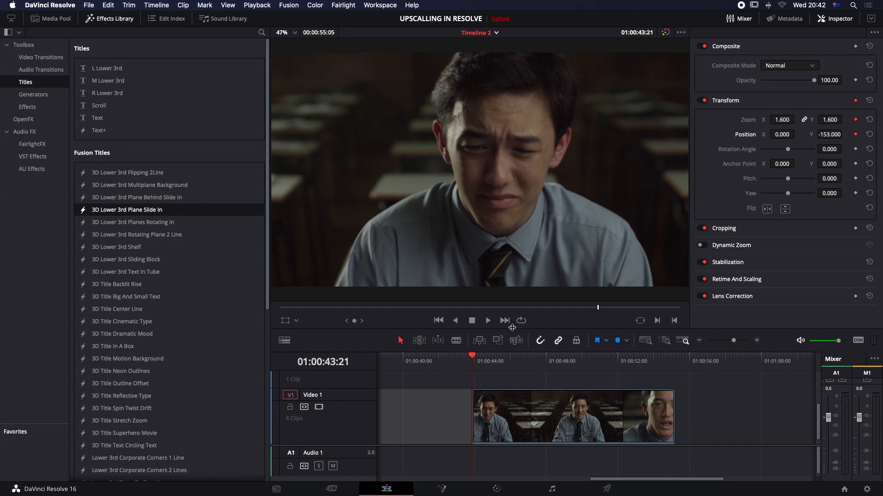
pyautogui.press('space')
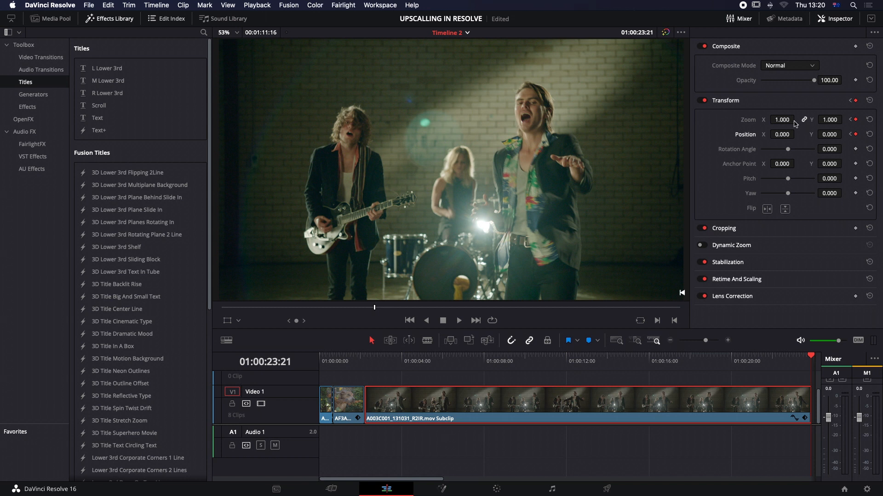
# Set the A003C001_131031_R2IR.mov subclip's zoom to 2.510 and its position to about X -493, Y -340 to frame the singer
pyautogui.moveTo(782, 120); pyautogui.dragTo(852, 119)
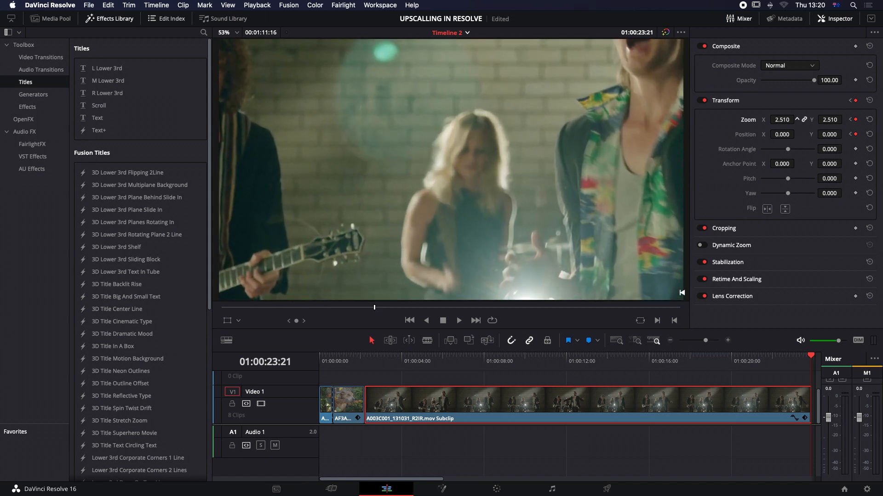
pyautogui.moveTo(784, 136); pyautogui.dragTo(844, 135)
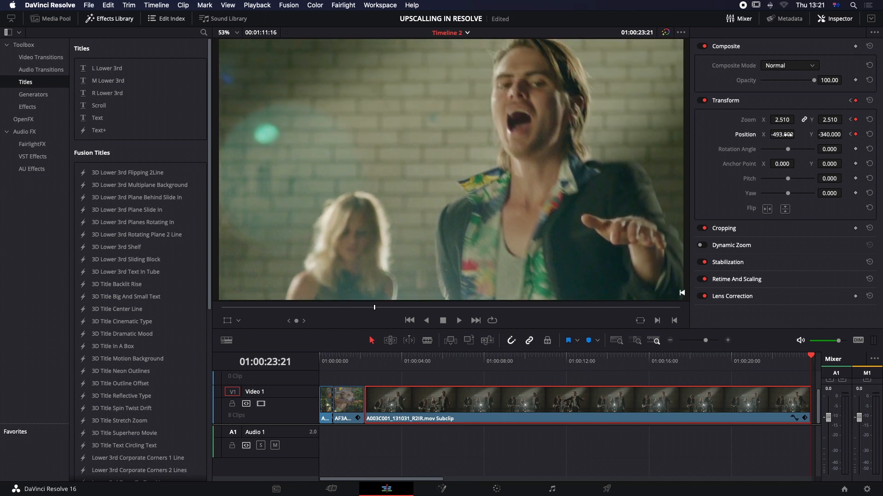
# Shift the singer clip's horizontal Transform position to -625
pyautogui.moveTo(787, 134); pyautogui.dragTo(797, 134)
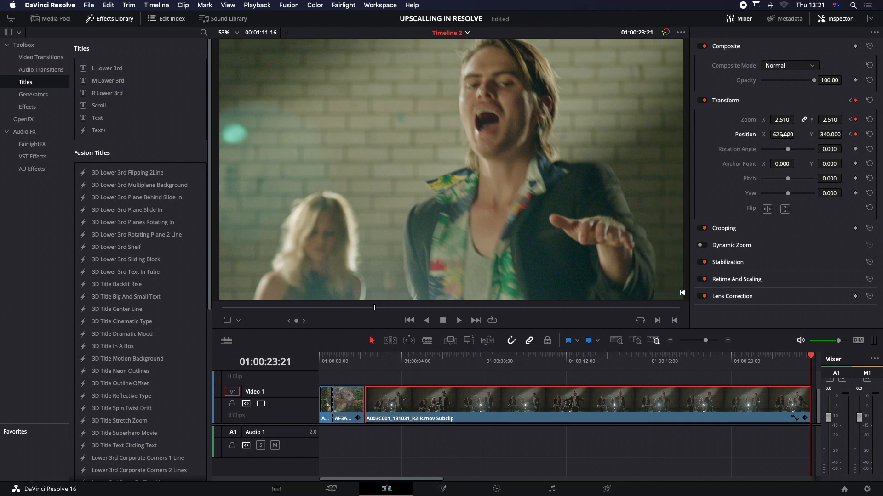
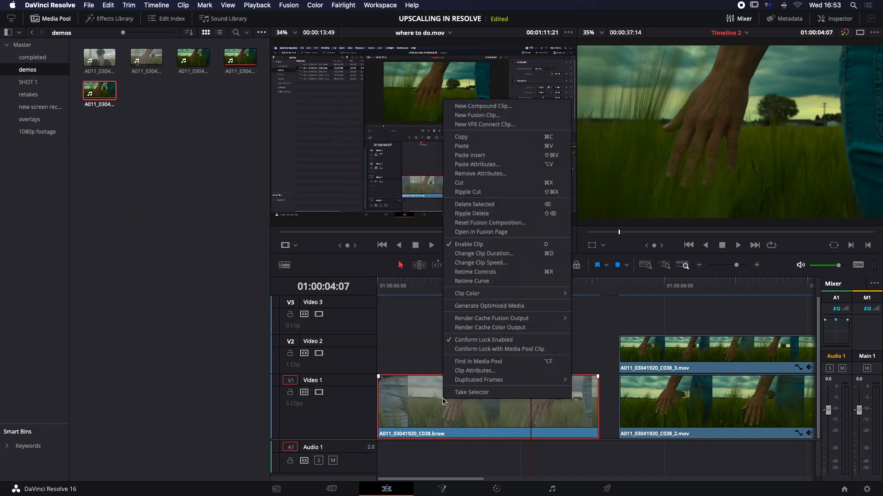
# Check the Super Scale options in the Clip Attributes of the A011_03041920_C038.braw timeline clip, then close them
pyautogui.click(465, 371)
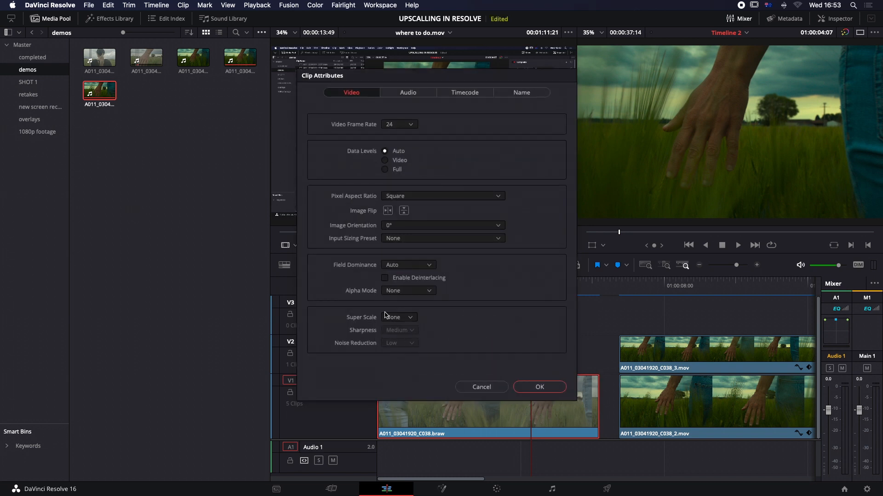
pyautogui.click(539, 387)
# Switch to the Color page and check the Super Scale options in the first Blackmagic RAW clip's attributes
pyautogui.click(492, 488)
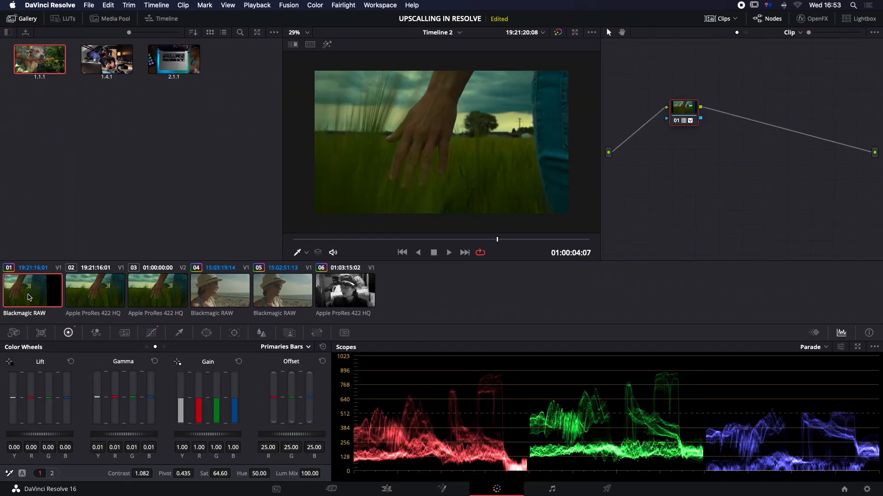
pyautogui.rightClick(29, 297)
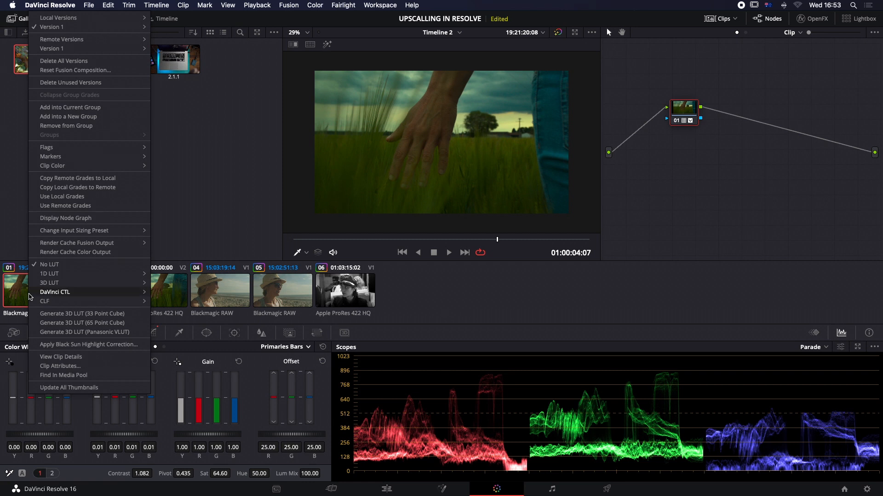
pyautogui.click(64, 366)
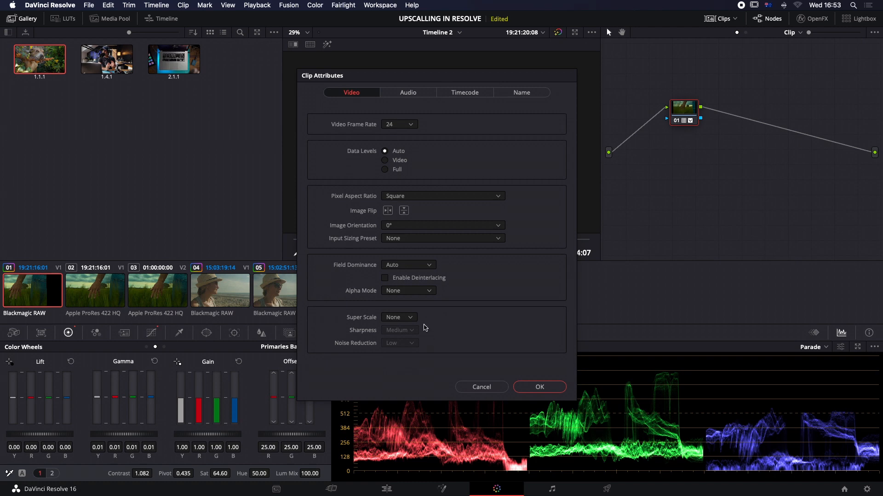
pyautogui.click(499, 390)
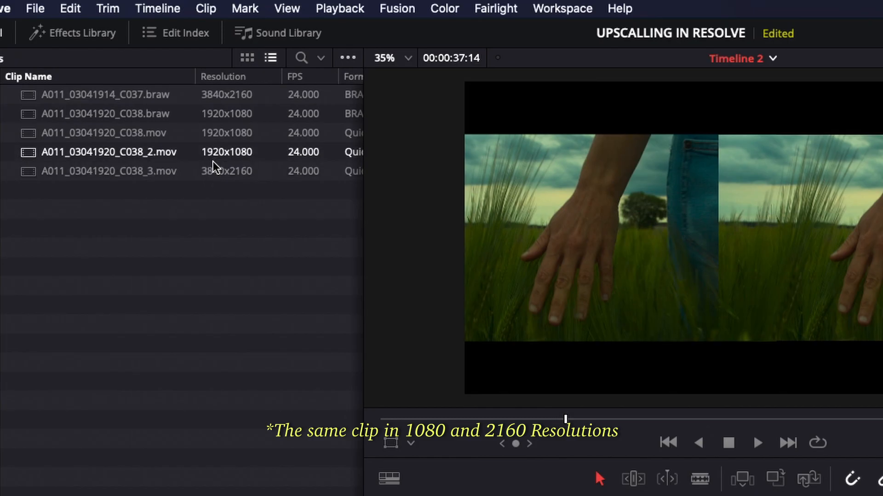
# Compare the resolutions of A011_03041920_C038_2.mov and A011_03041920_C038_3.mov in the media pool and scrub their stacked timeline clips
pyautogui.click(214, 168)
pyautogui.click(214, 156)
pyautogui.click(214, 167)
pyautogui.click(214, 154)
pyautogui.click(214, 167)
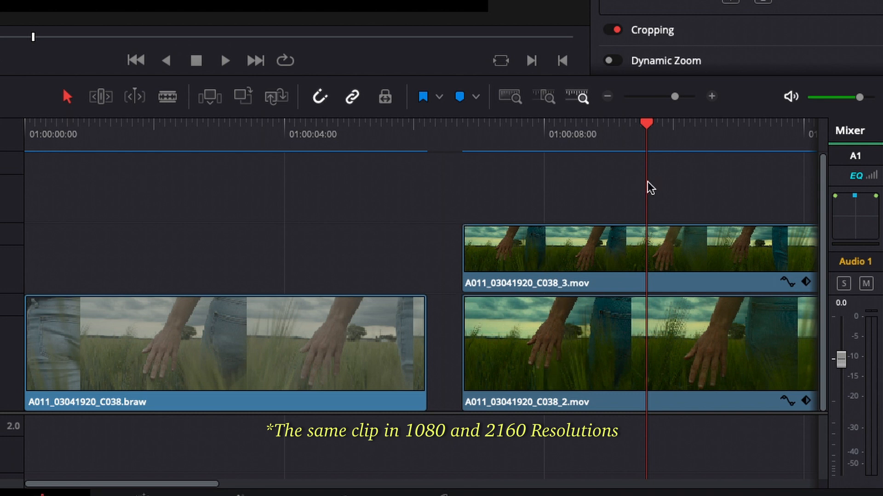
pyautogui.moveTo(648, 126); pyautogui.dragTo(680, 133)
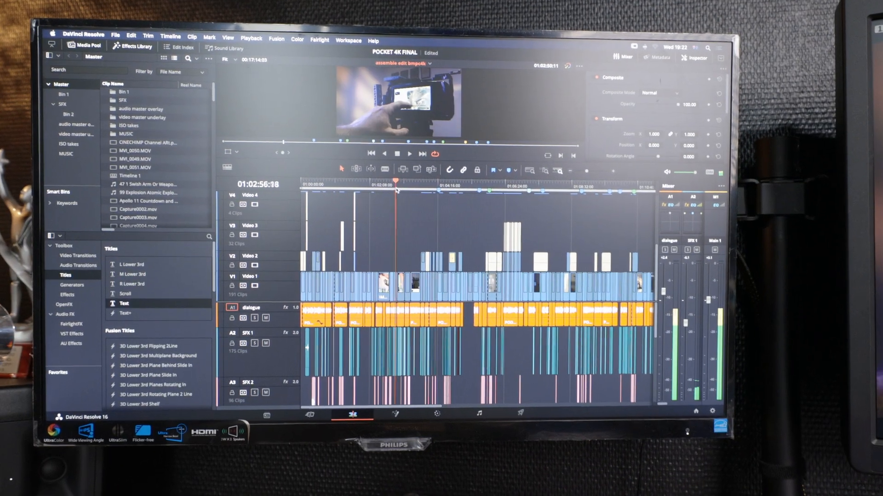
pyautogui.moveTo(396, 190); pyautogui.dragTo(481, 188)
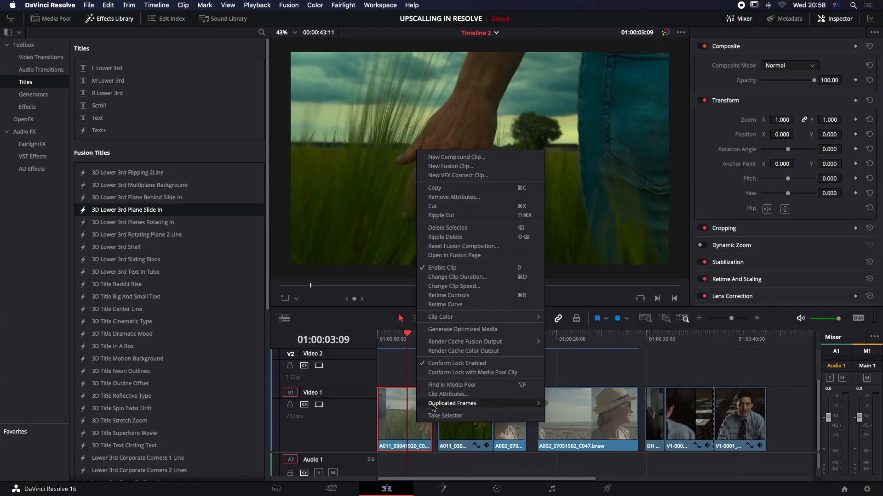
# Check the Super Scale options in the Clip Attributes of the first A011 clip and of A002_07051502_C047.braw
pyautogui.click(440, 395)
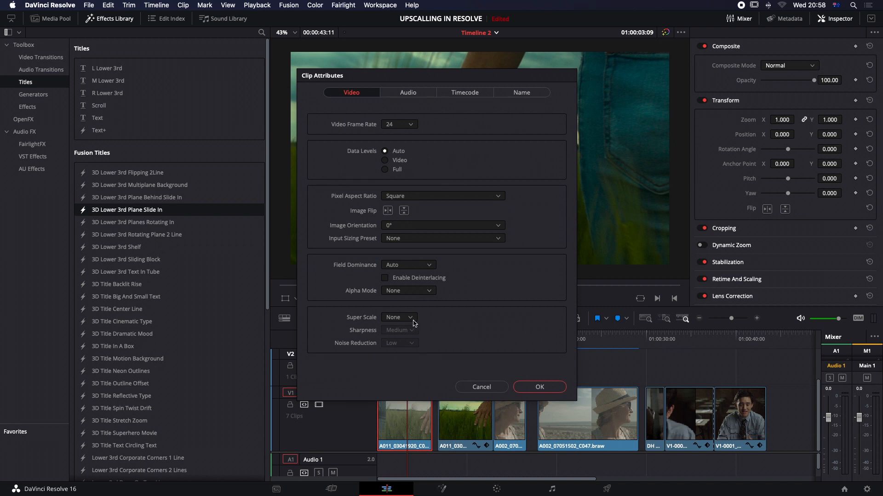
pyautogui.click(481, 387)
pyautogui.click(559, 339)
pyautogui.rightClick(579, 413)
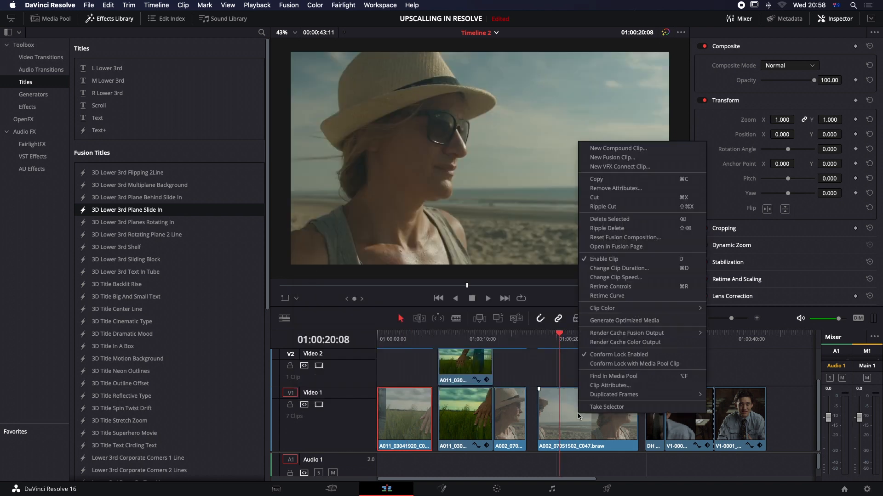
pyautogui.click(601, 389)
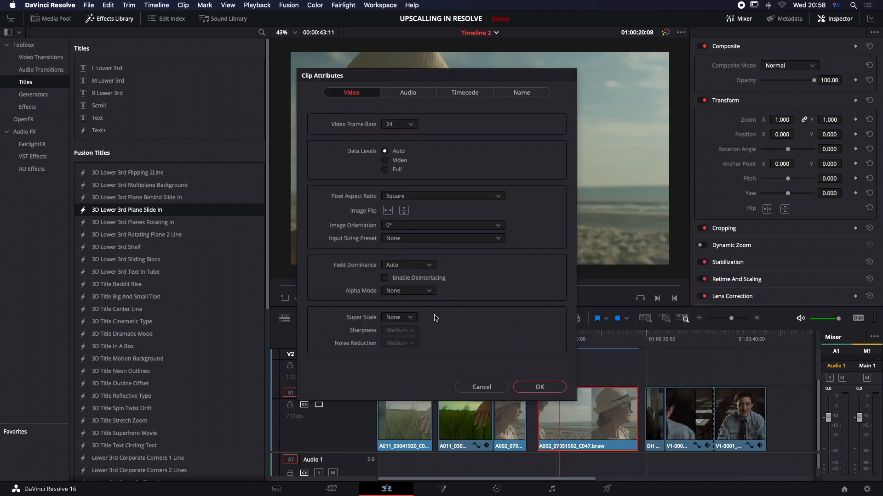
pyautogui.click(540, 387)
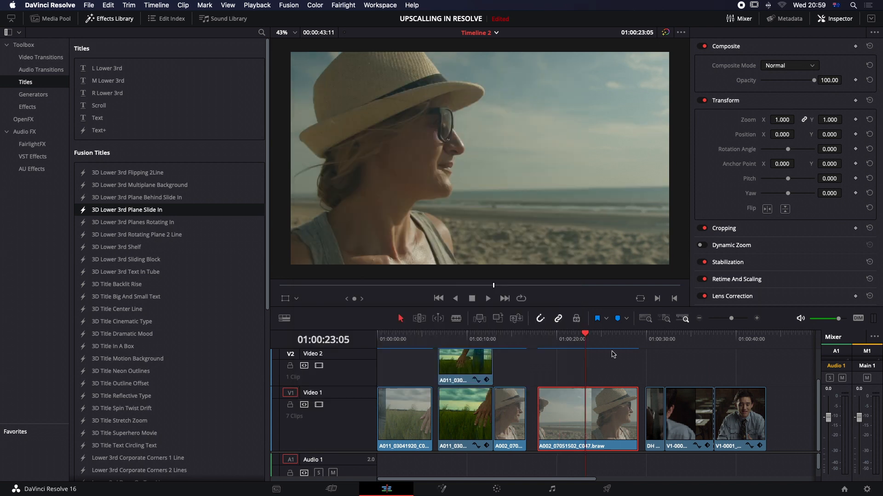
# Set Super Scale to 2x in the Clip Attributes of the seated man's clip at 01:00:33:08
pyautogui.click(675, 336)
pyautogui.rightClick(688, 416)
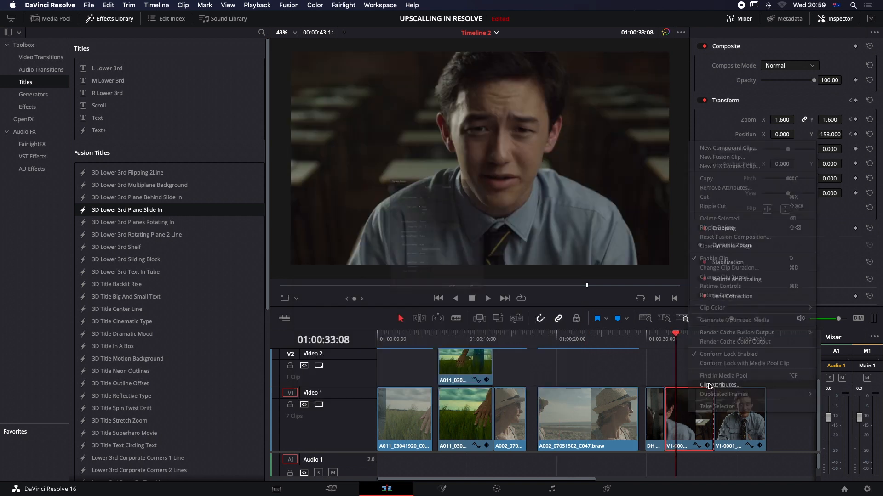
pyautogui.click(706, 385)
pyautogui.click(399, 317)
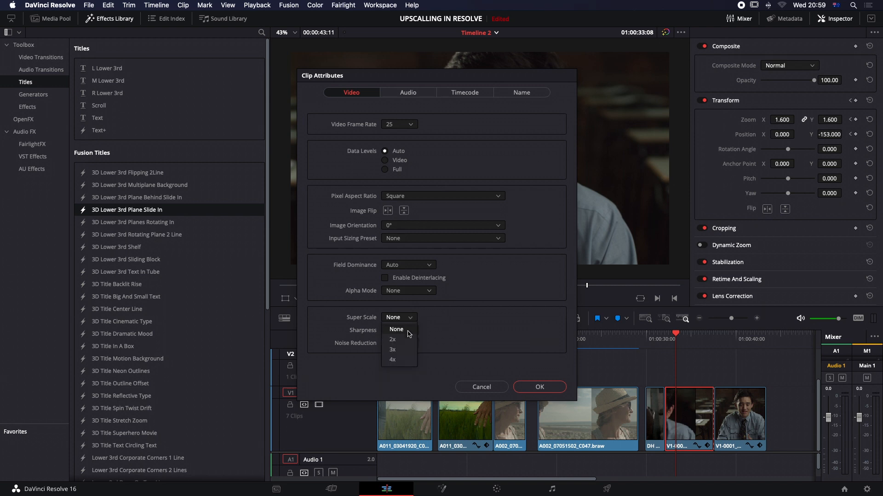
pyautogui.click(390, 339)
pyautogui.click(540, 387)
# Open the Clip Attributes of the A002_07051502_C047.braw clip at 01:00:23:21
pyautogui.click(591, 334)
pyautogui.rightClick(603, 427)
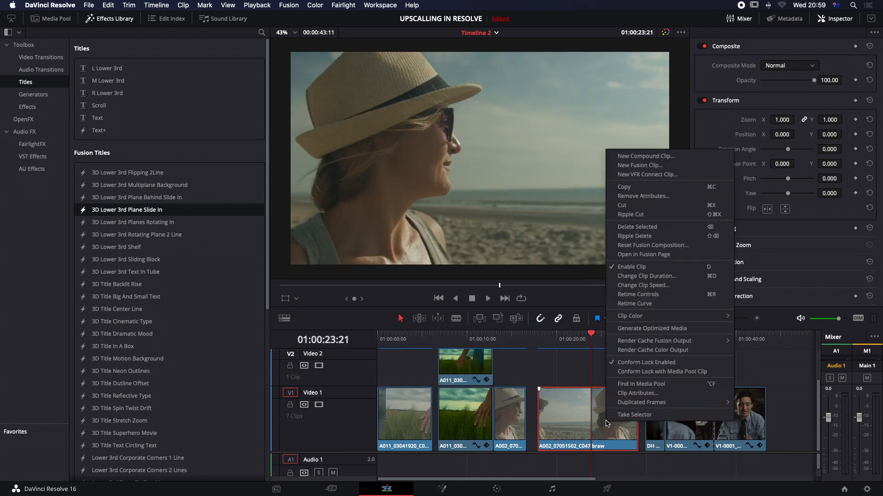
pyautogui.click(636, 397)
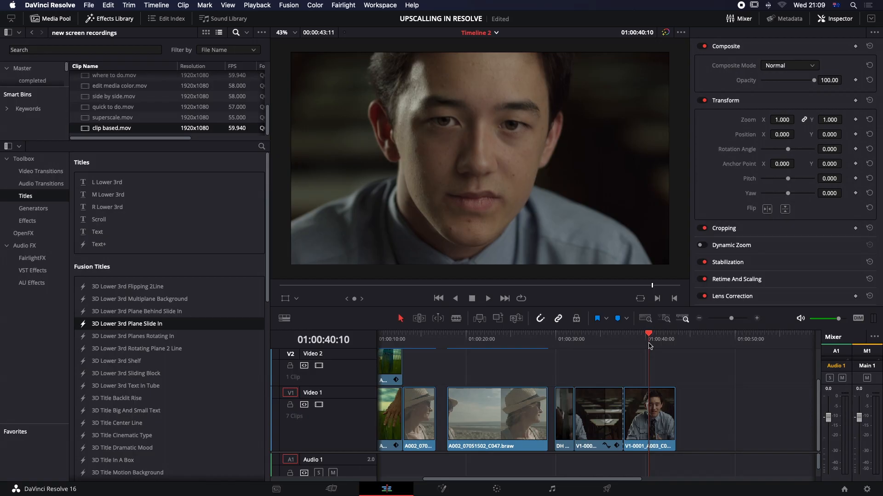
# Reframe the last V1-0001 clip at 01:00:40:06 with a zoom of 1.430 and a vertical position of 45
pyautogui.moveTo(649, 346); pyautogui.dragTo(647, 347)
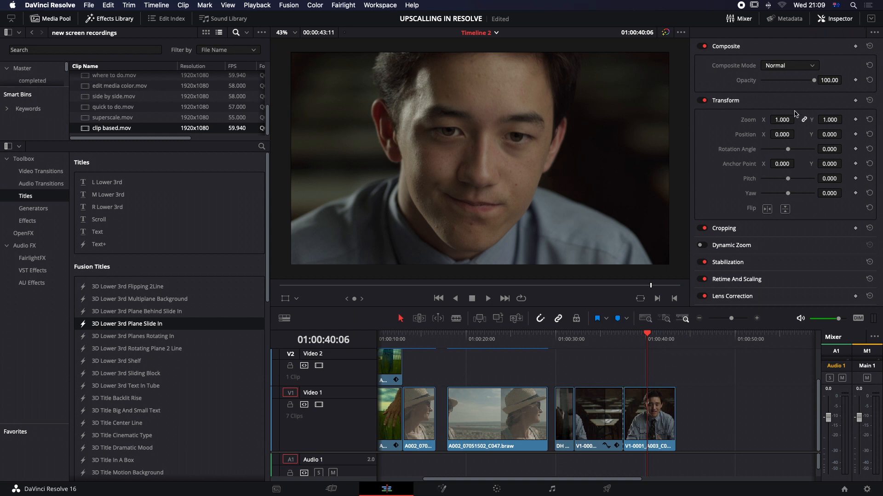
pyautogui.moveTo(782, 119); pyautogui.dragTo(844, 134)
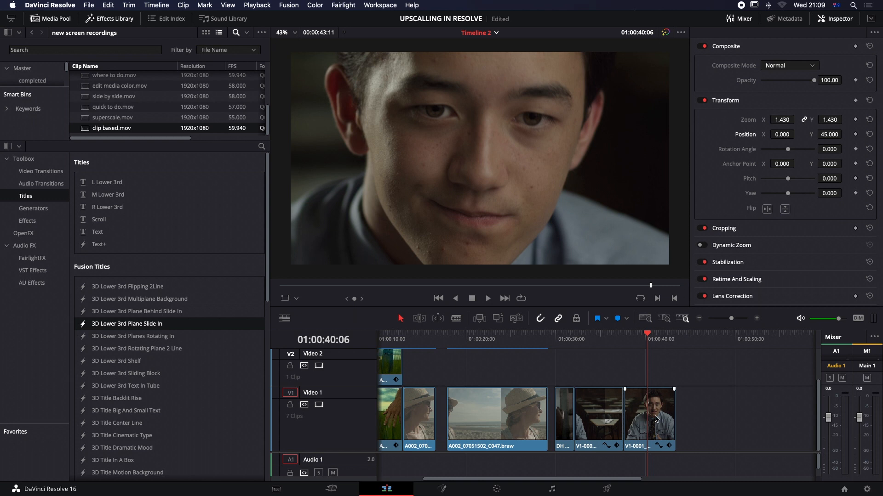
# In the last V1-0001 clip's attributes, set Super Scale to 2x with Medium sharpness and Low noise reduction
pyautogui.rightClick(656, 419)
pyautogui.click(672, 391)
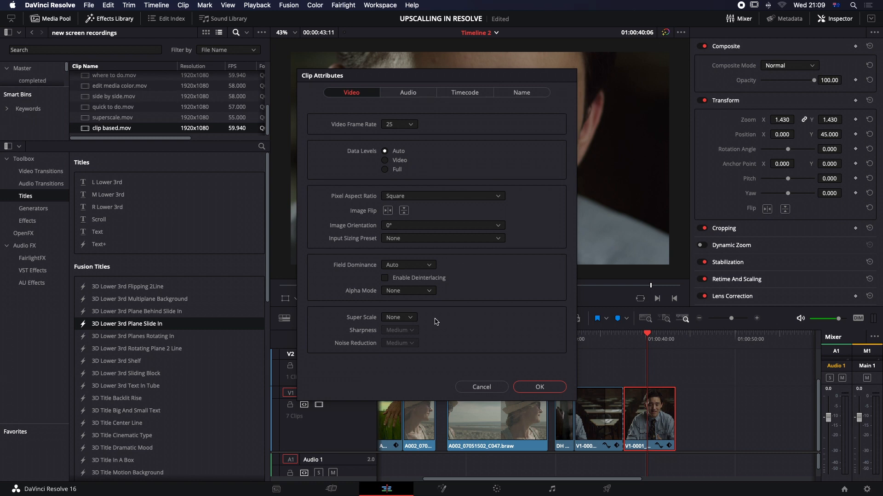
pyautogui.click(409, 317)
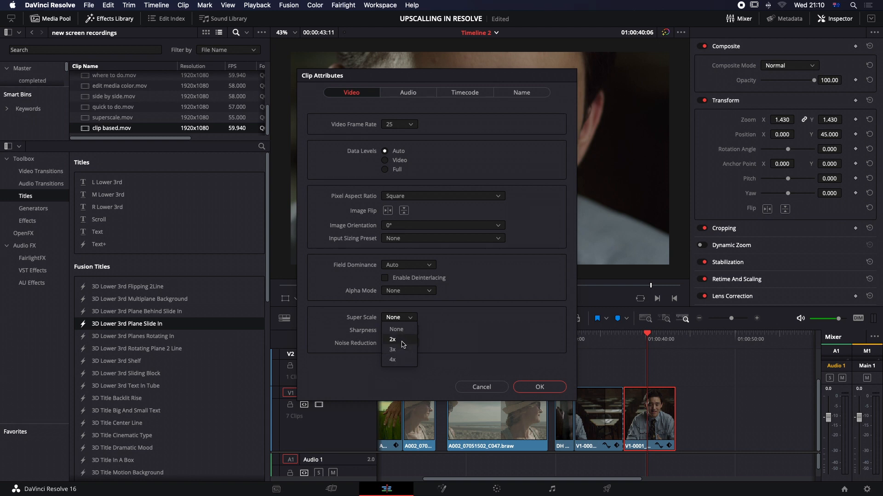
pyautogui.click(404, 344)
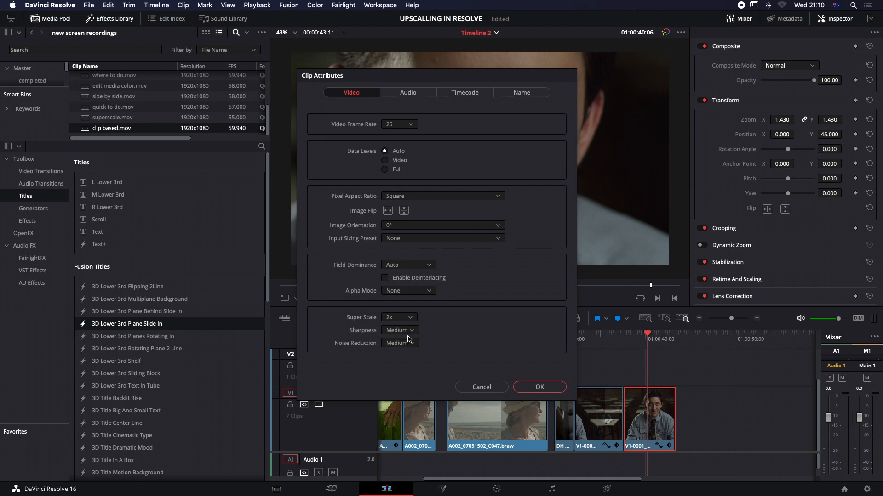
pyautogui.click(408, 339)
pyautogui.click(411, 350)
pyautogui.click(412, 344)
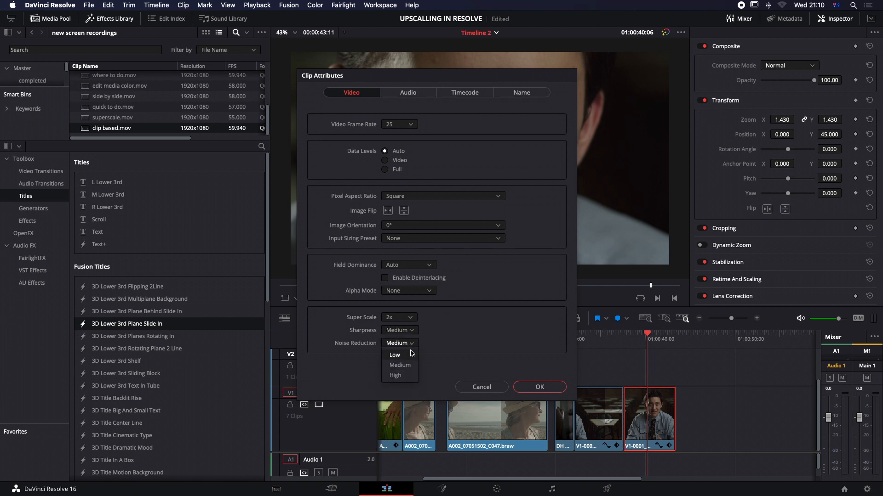
pyautogui.click(413, 354)
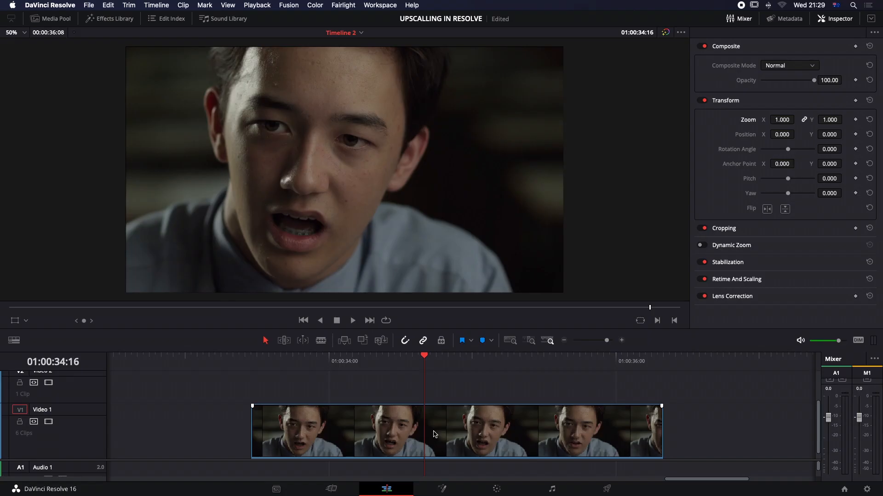
# Apply 2x Super Scale with Medium noise reduction to the close-up clip at 01:00:34:16 through its Clip Attributes
pyautogui.rightClick(434, 427)
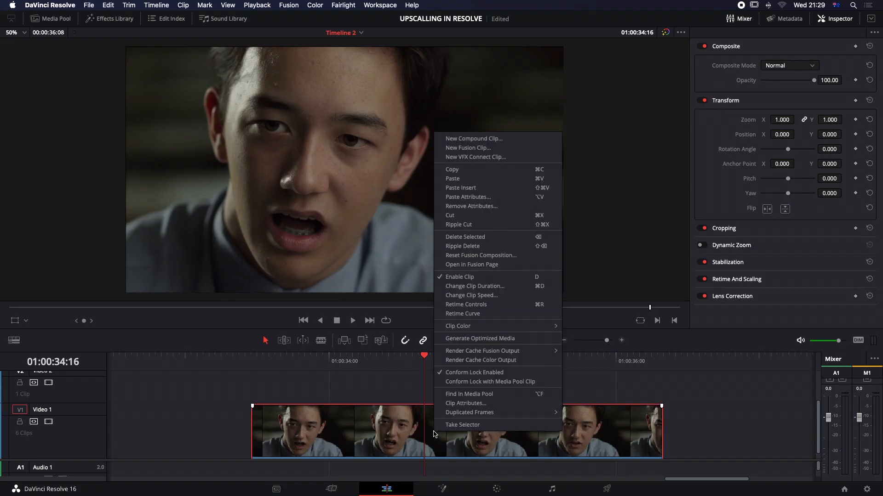
pyautogui.click(454, 404)
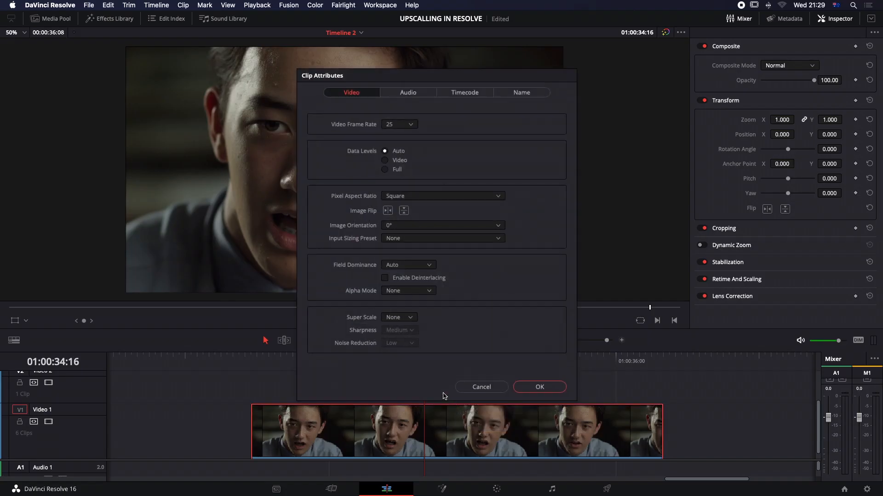
pyautogui.click(409, 317)
pyautogui.click(407, 340)
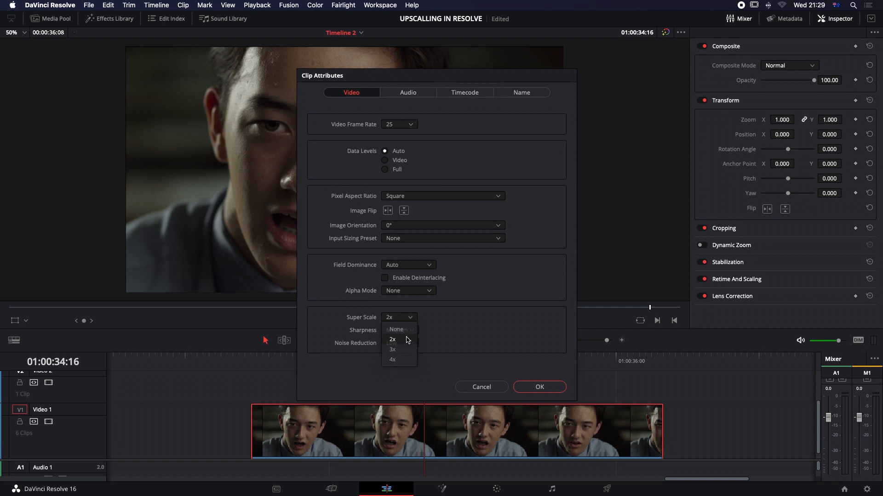
pyautogui.click(410, 344)
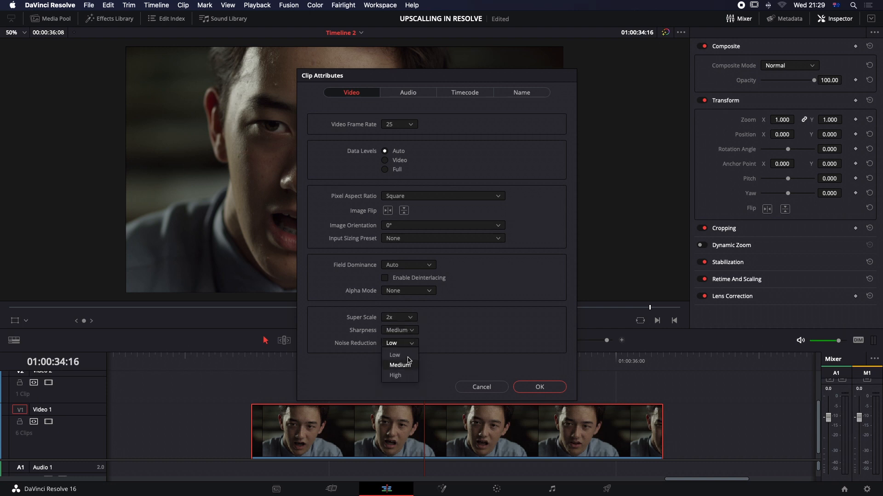
pyautogui.click(408, 365)
pyautogui.click(539, 388)
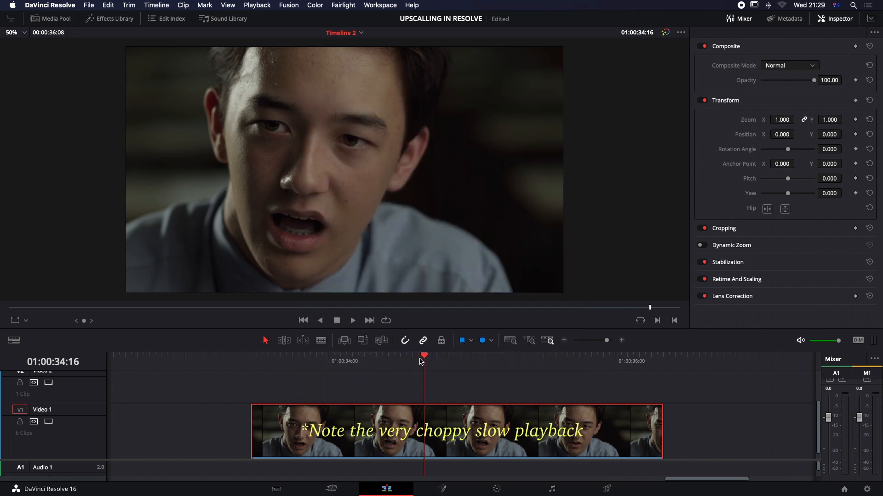
# Play the super-scaled close-up clip twice from its start to check the playback frame rate
pyautogui.moveTo(420, 362); pyautogui.dragTo(243, 367)
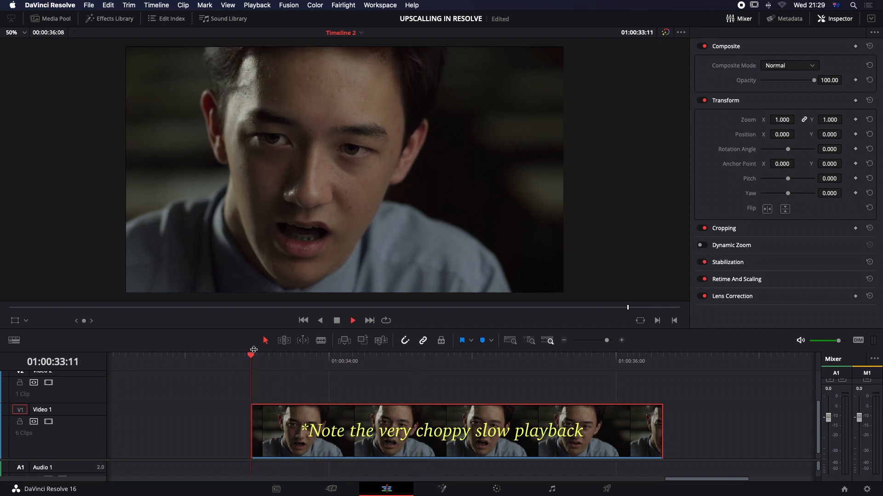
pyautogui.press('space')
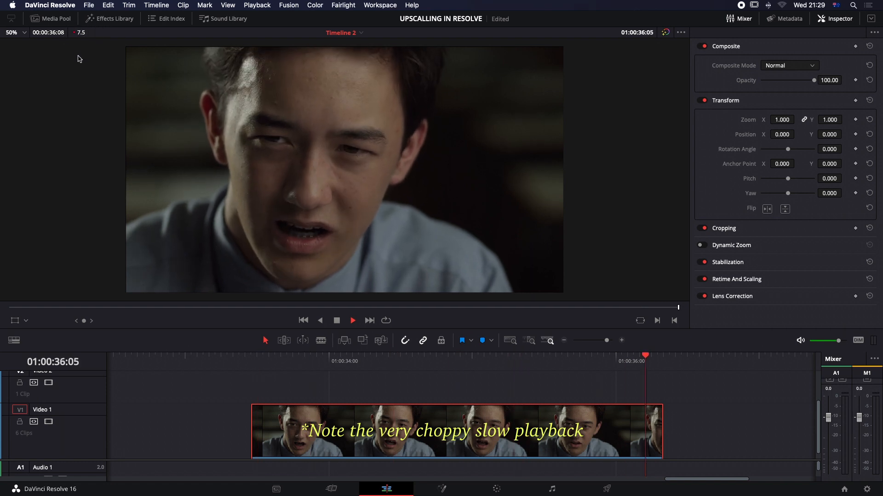
pyautogui.click(255, 367)
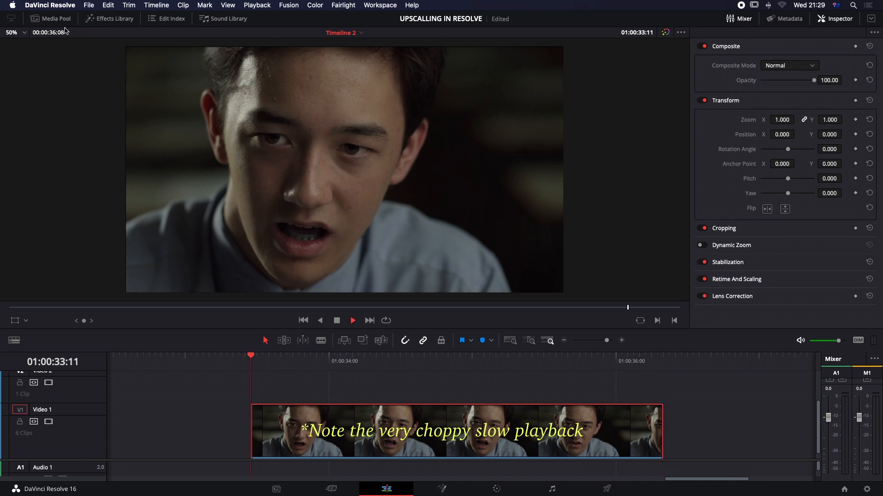
pyautogui.press('space')
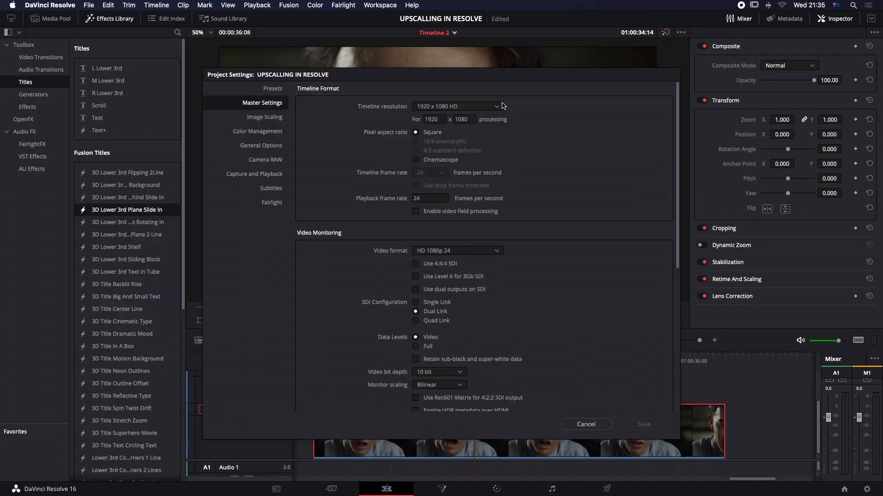
# Set the project's timeline resolution to 3840 x 2160 Ultra HD and save the project settings
pyautogui.click(499, 107)
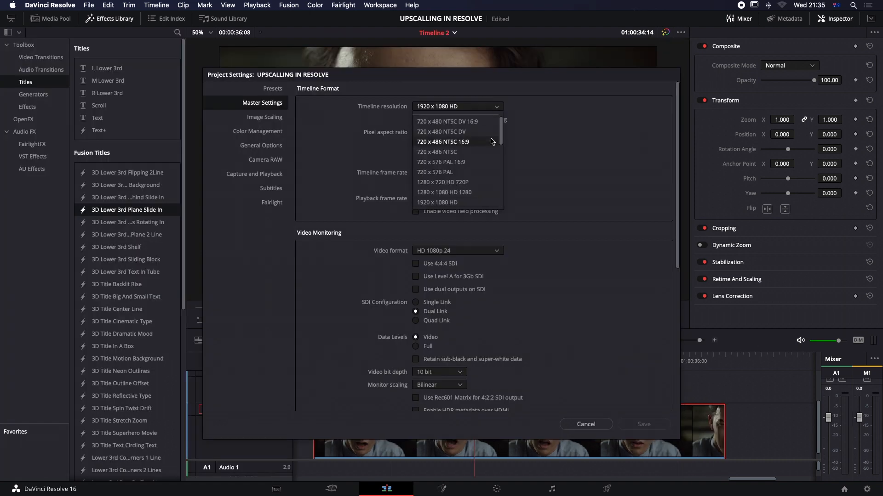
pyautogui.click(469, 129)
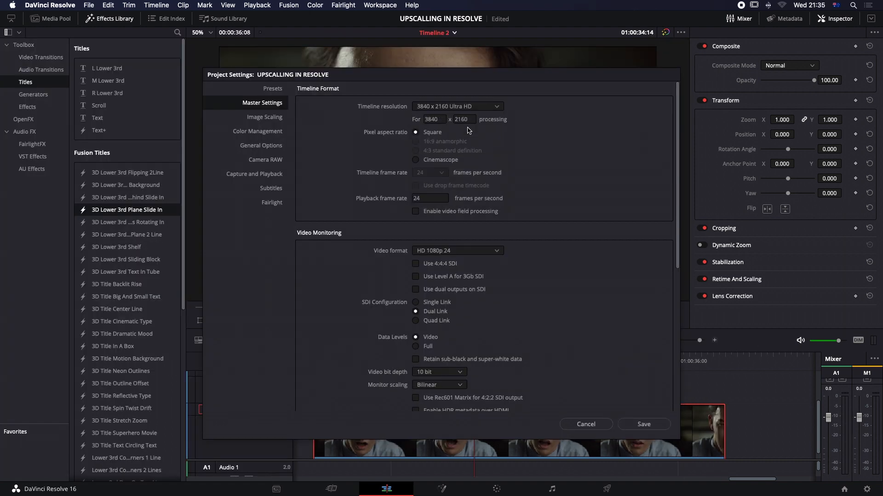
pyautogui.click(632, 426)
# Apply 2x Super Scale to the close-up clip at 01:00:34:14 through its Clip Attributes
pyautogui.rightClick(534, 427)
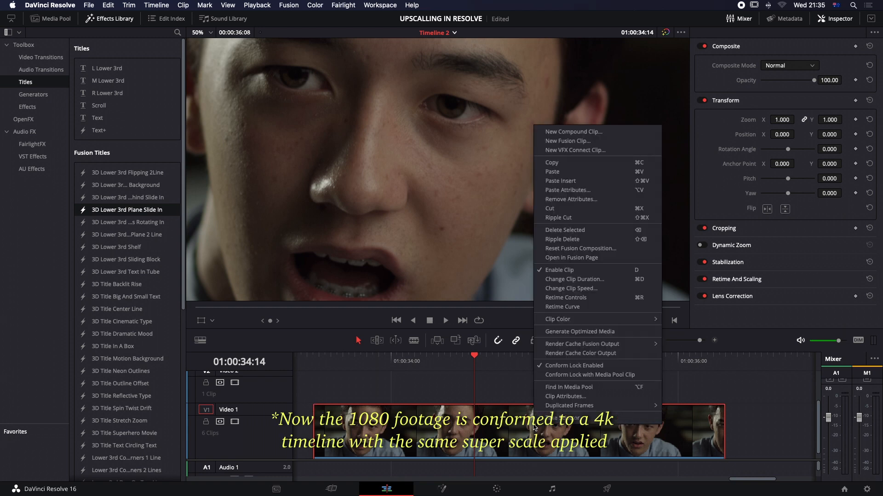
pyautogui.click(556, 397)
pyautogui.click(406, 318)
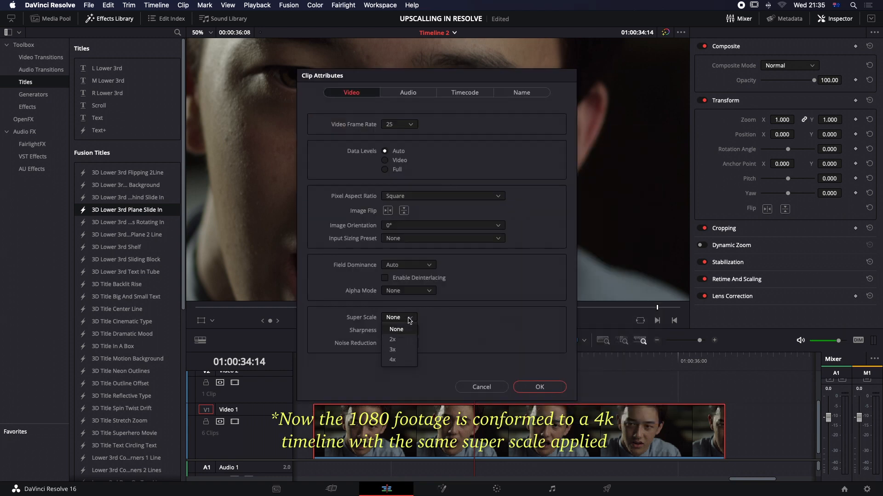
pyautogui.click(401, 341)
pyautogui.click(540, 387)
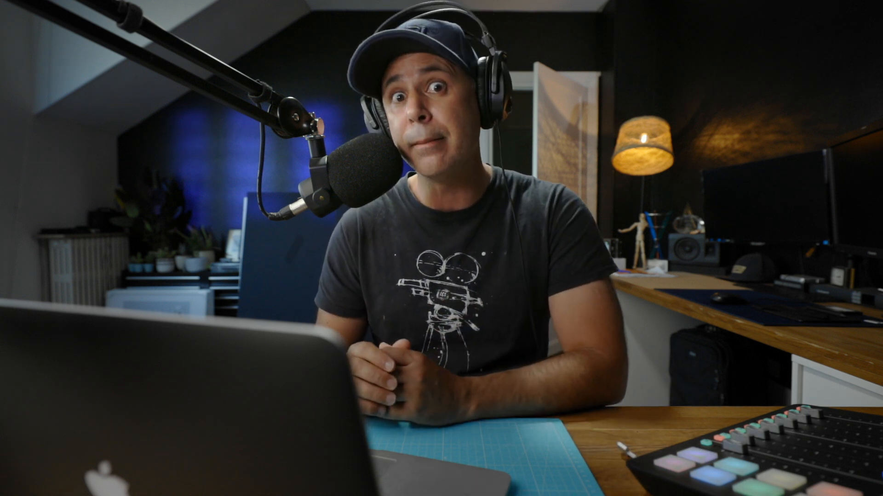
# Locate the source files of the first V1 clip, the second V1 clip and the V2 clip above it in the media pool
pyautogui.rightClick(498, 381)
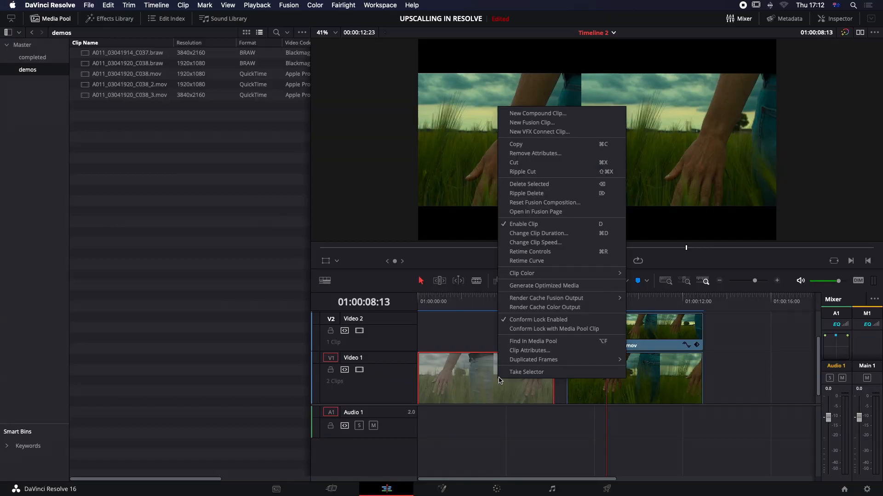
pyautogui.click(526, 342)
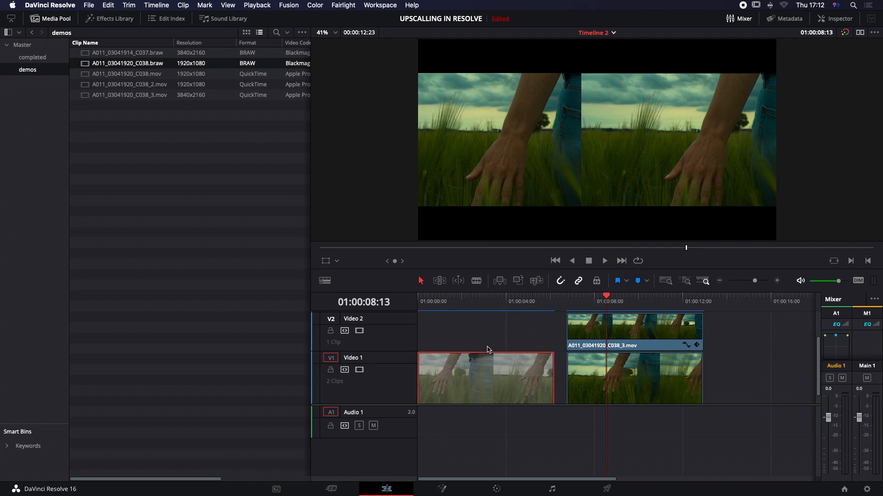
pyautogui.rightClick(617, 382)
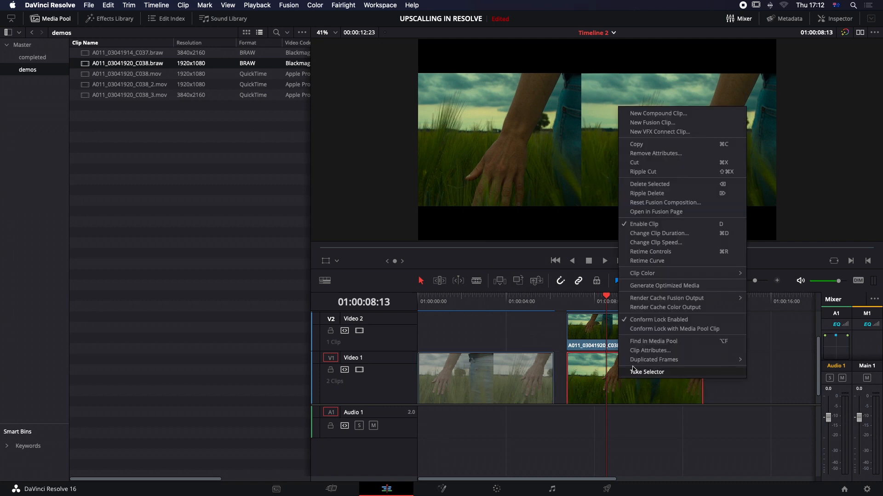
pyautogui.click(639, 342)
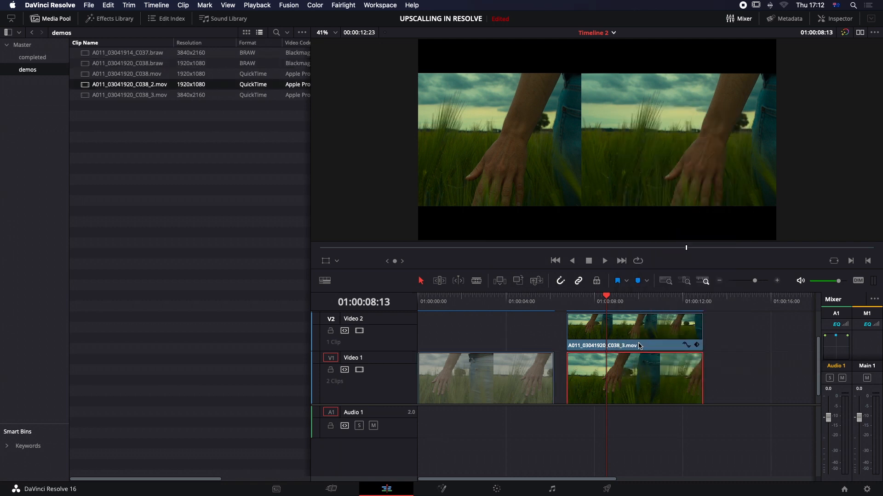
pyautogui.rightClick(632, 325)
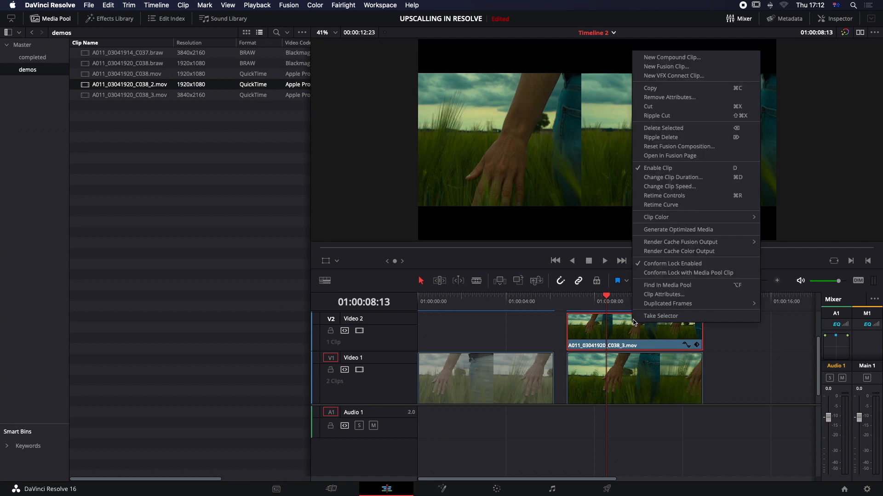
pyautogui.click(650, 285)
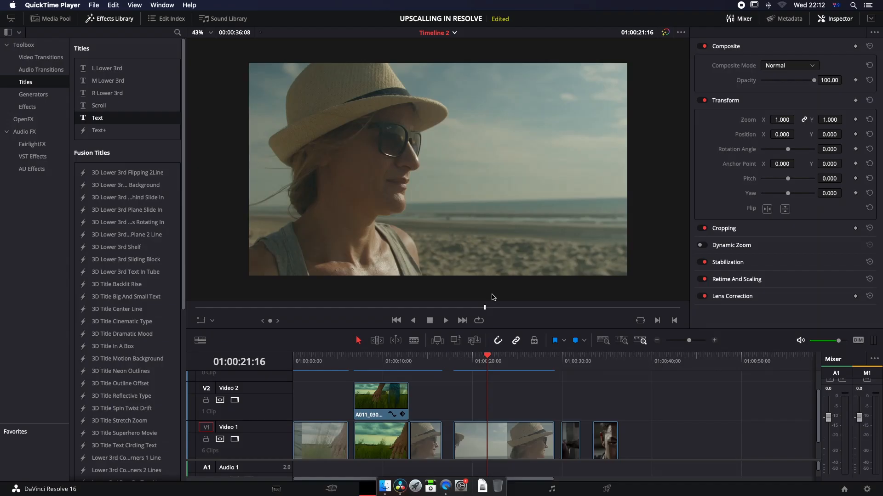
# Change the project's timeline resolution to 3840 x 2160 Ultra HD for the beach clip timeline and save
pyautogui.click(493, 298)
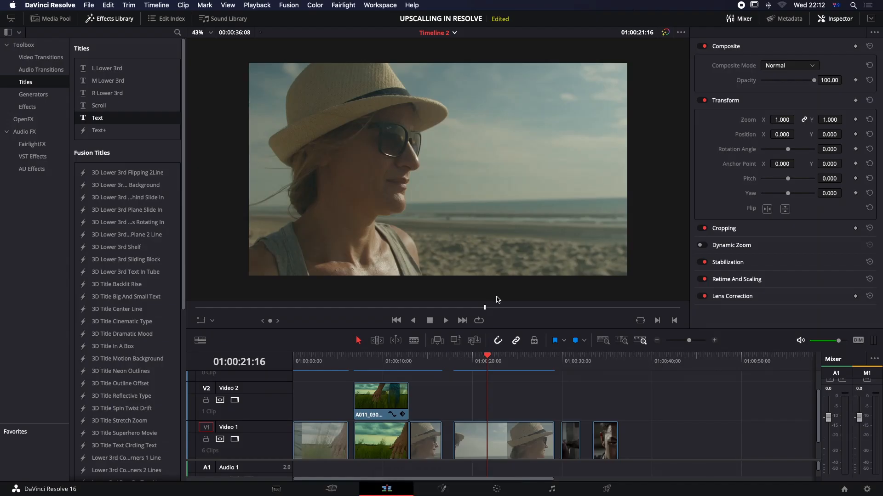
pyautogui.click(866, 490)
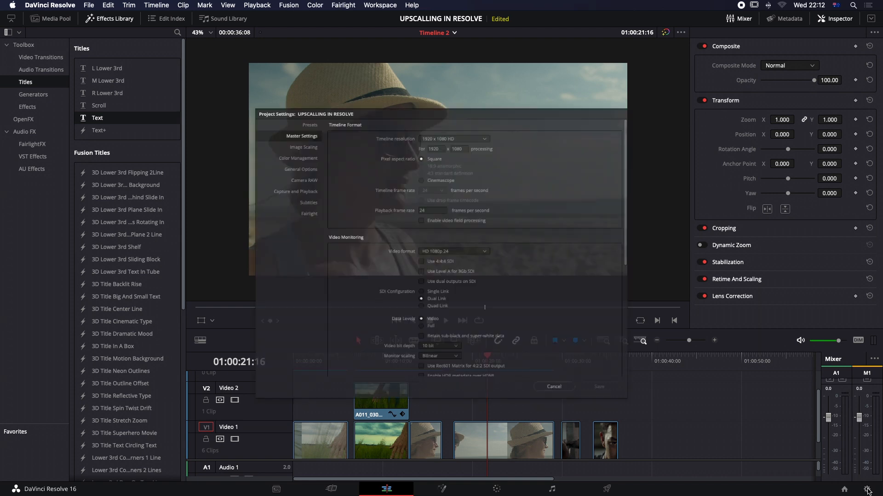
pyautogui.click(496, 107)
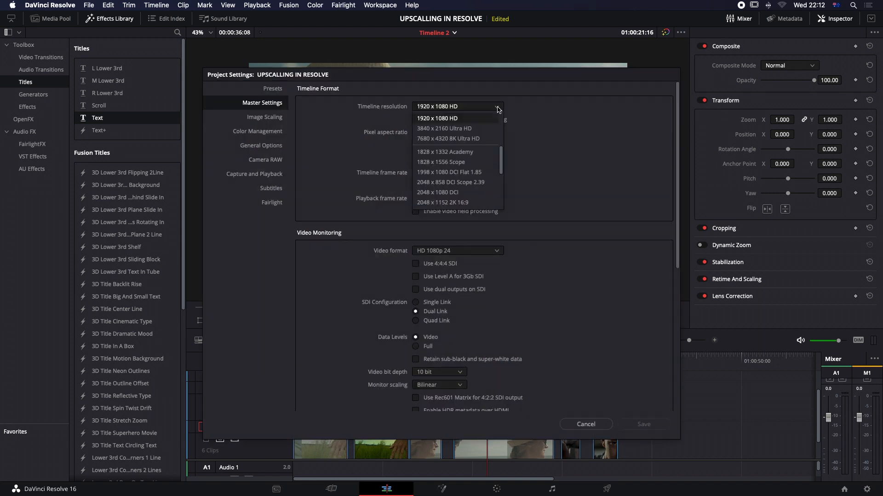
pyautogui.click(493, 132)
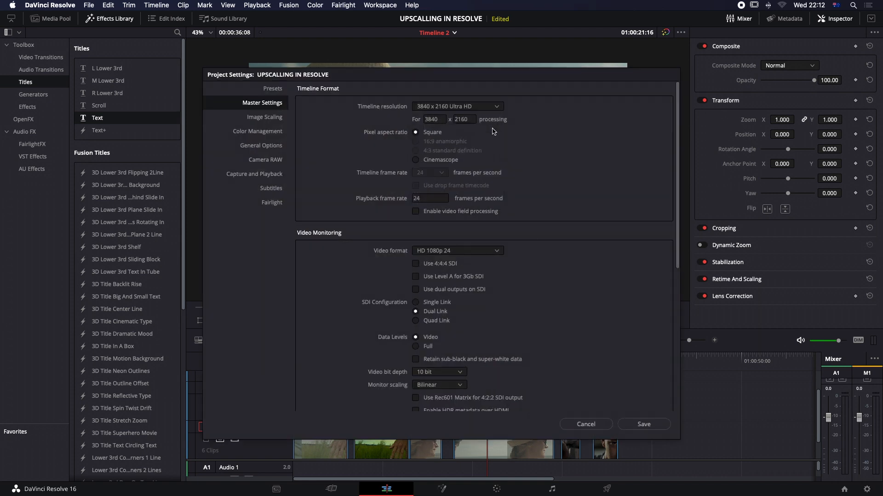
pyautogui.click(643, 424)
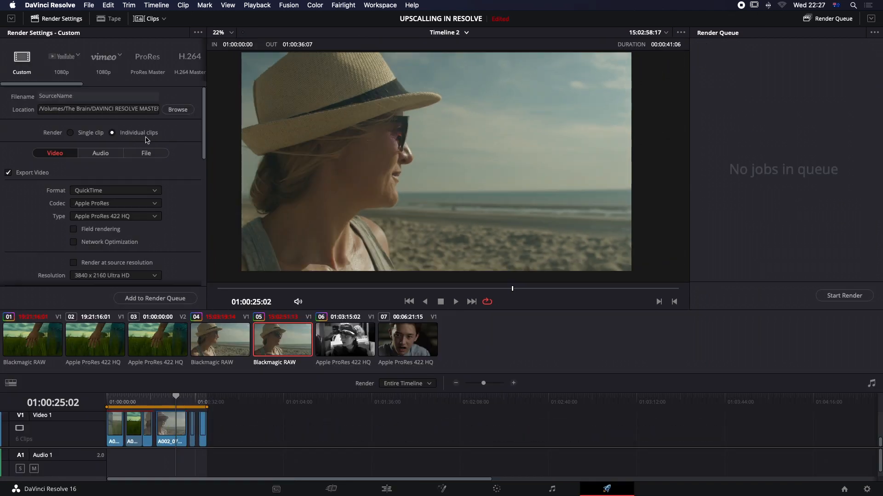
# Review the file naming and video output settings of the individual-clips render and add it to the render queue
pyautogui.click(145, 155)
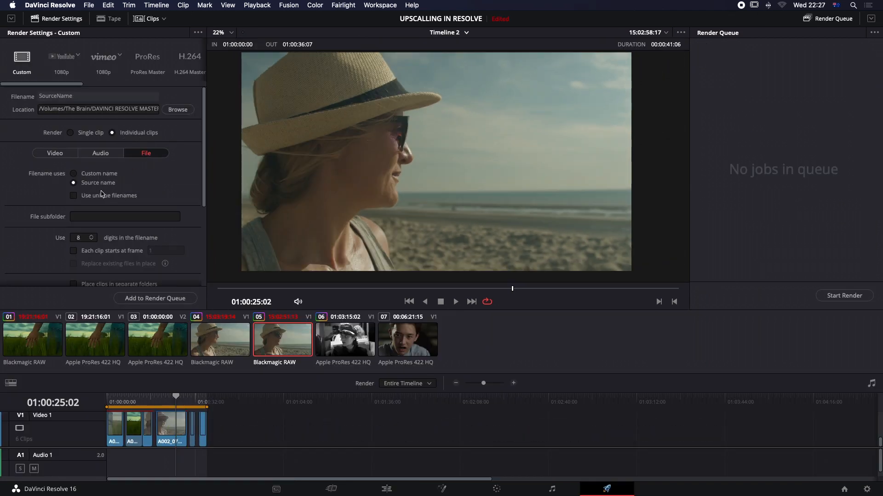
pyautogui.click(51, 153)
pyautogui.scroll(-4, 44, 167)
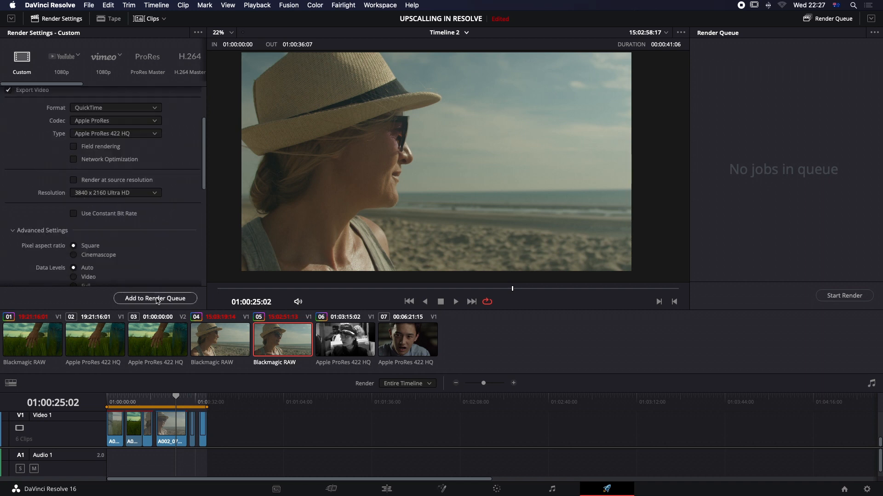
pyautogui.click(140, 297)
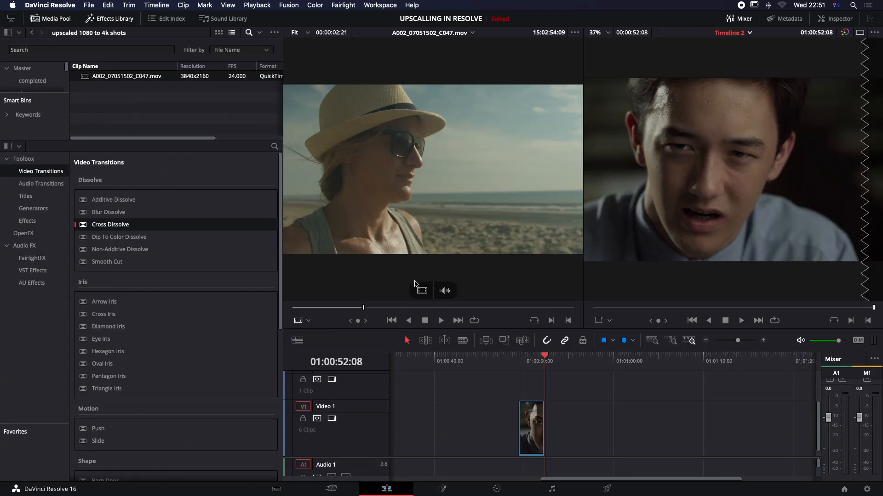
# Place A002_07051502_C047.mov directly after the close-up clip on Video 1 and set its zoom to 0.5
pyautogui.moveTo(414, 284); pyautogui.dragTo(538, 430)
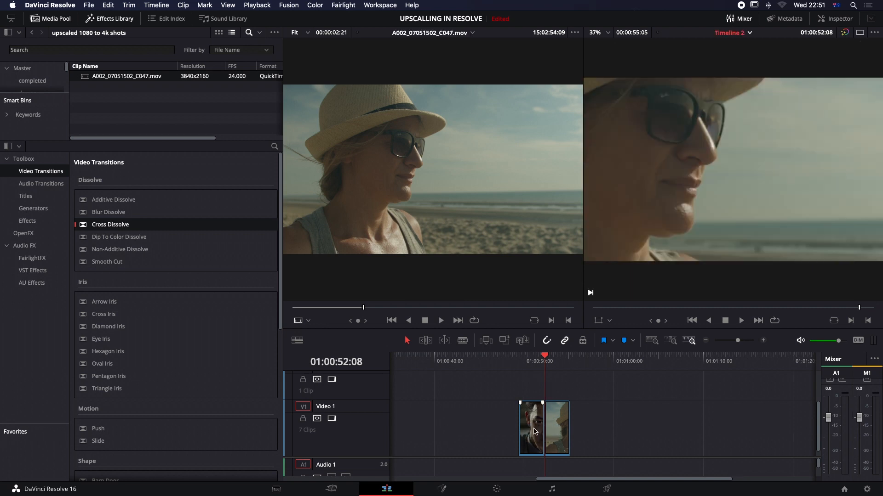
pyautogui.click(556, 427)
pyautogui.click(834, 18)
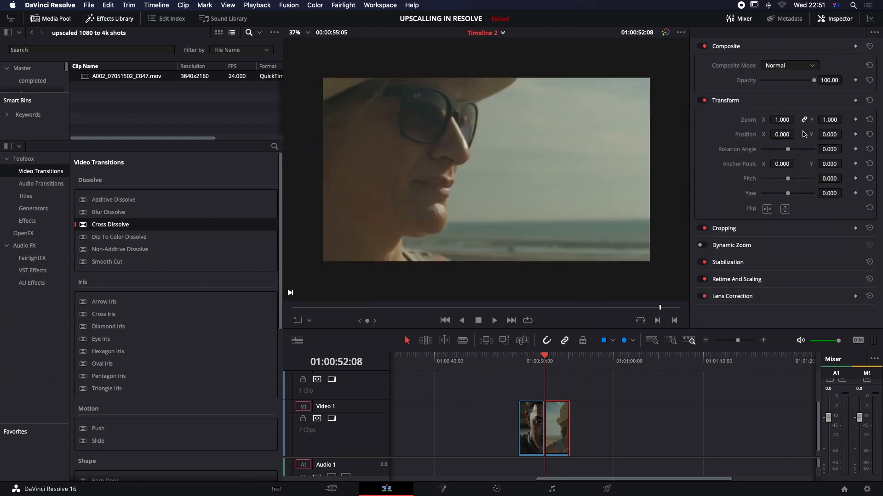
pyautogui.click(780, 120)
pyautogui.write('0.5')
pyautogui.press('Return')
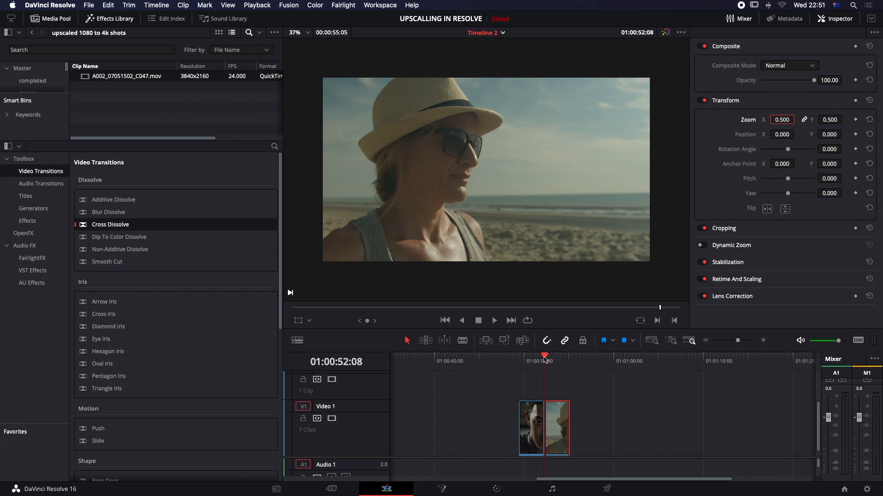
# Enlarge the rendered beach clip's zoom to 0.580 and play the cut from the preceding close-up
pyautogui.moveTo(544, 356)
pyautogui.mouseDown()
pyautogui.moveTo(532, 357)
pyautogui.moveTo(544, 357)
pyautogui.mouseUp()
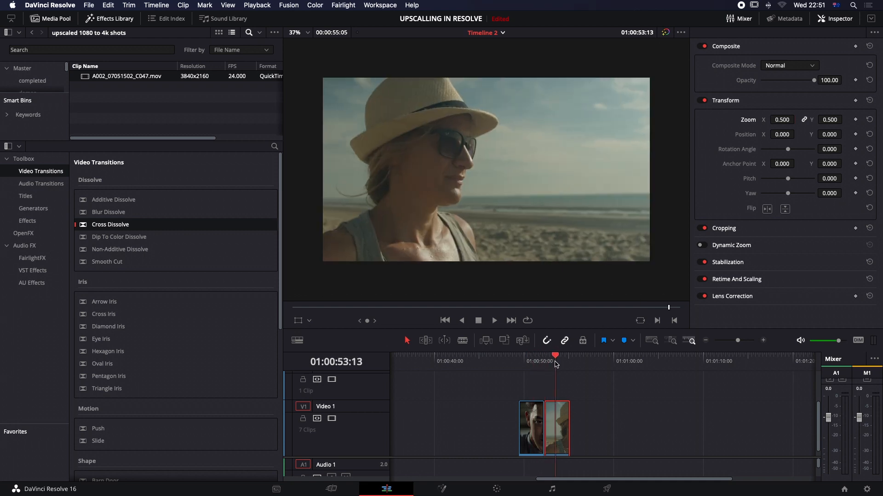
pyautogui.press('space')
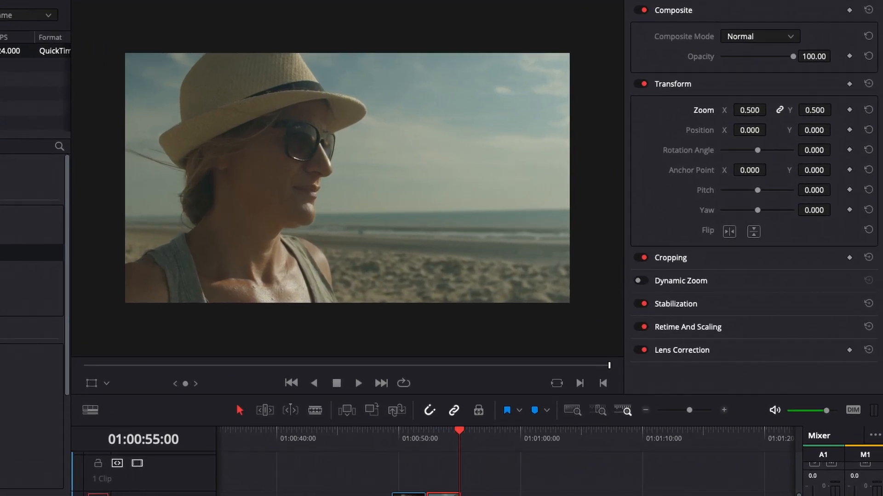
pyautogui.moveTo(749, 110); pyautogui.dragTo(760, 110)
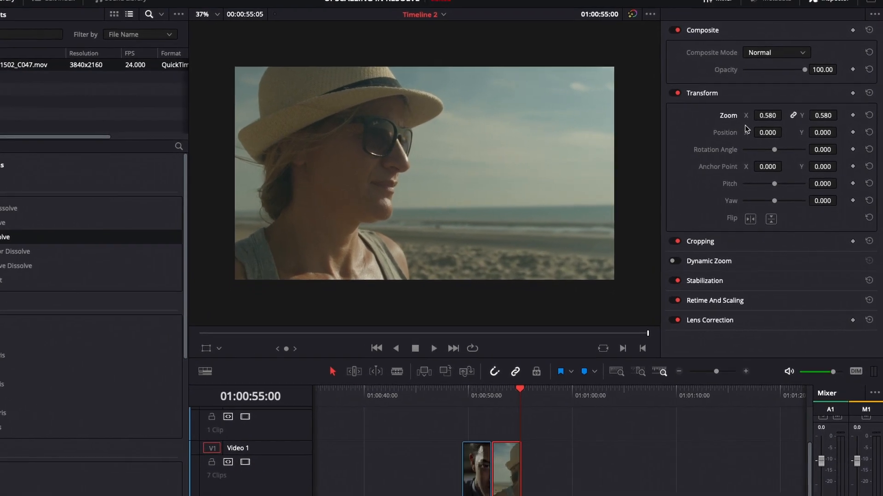
pyautogui.click(501, 393)
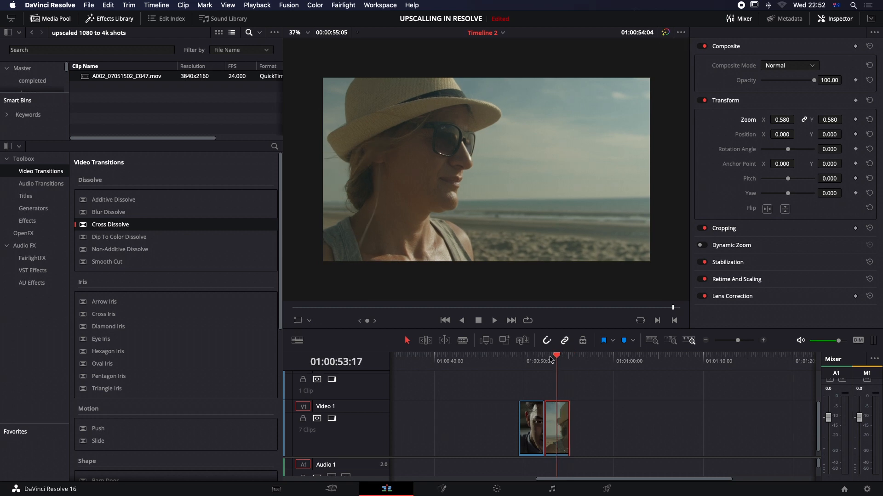
pyautogui.click(530, 357)
pyautogui.press('space')
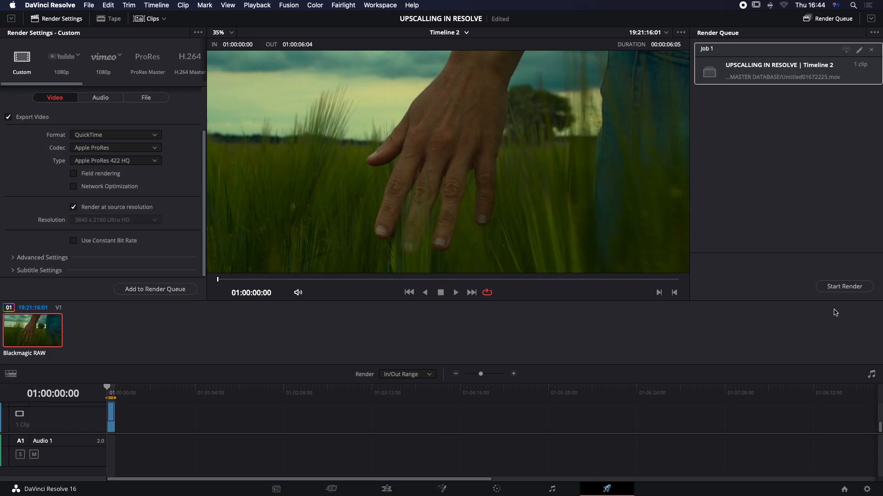
# Start rendering Job 1 in the render queue
pyautogui.click(845, 286)
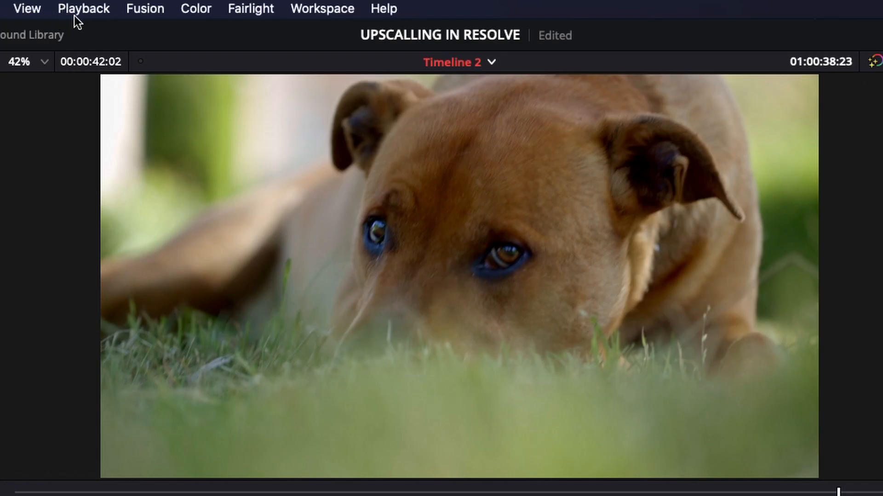
# Examine the Proxy Mode and Render Cache playback options
pyautogui.click(79, 12)
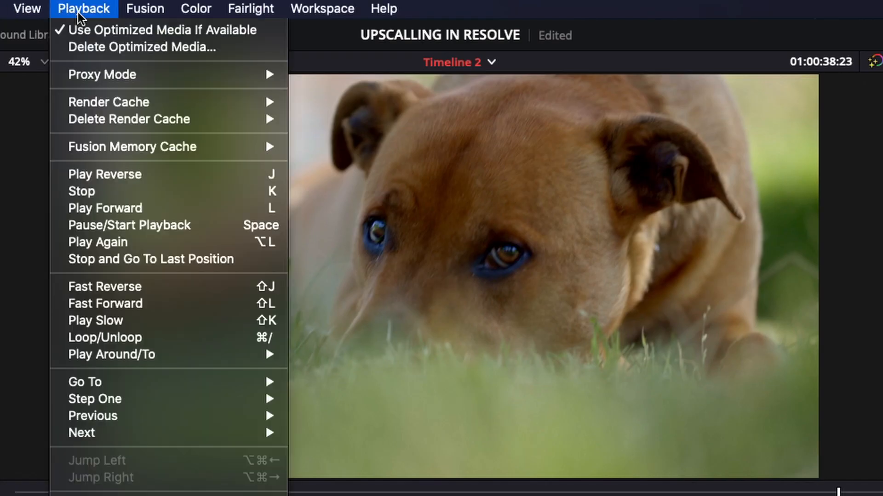
pyautogui.moveTo(102, 77)
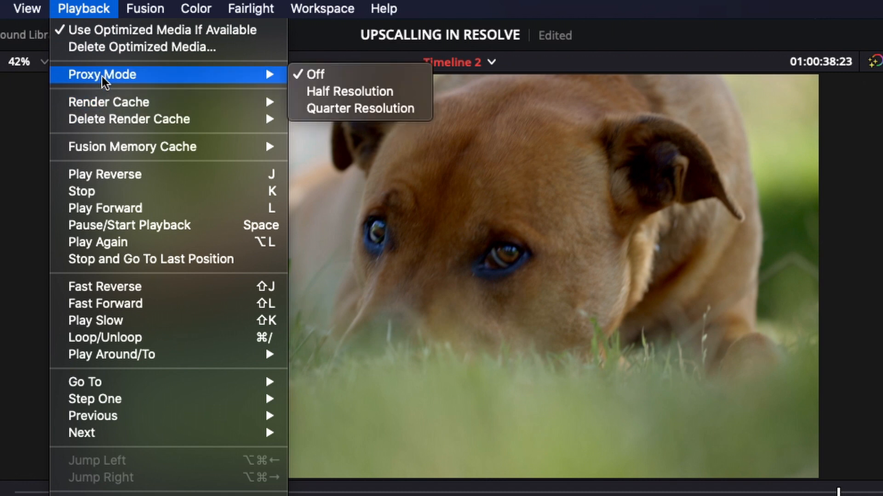
pyautogui.moveTo(105, 106)
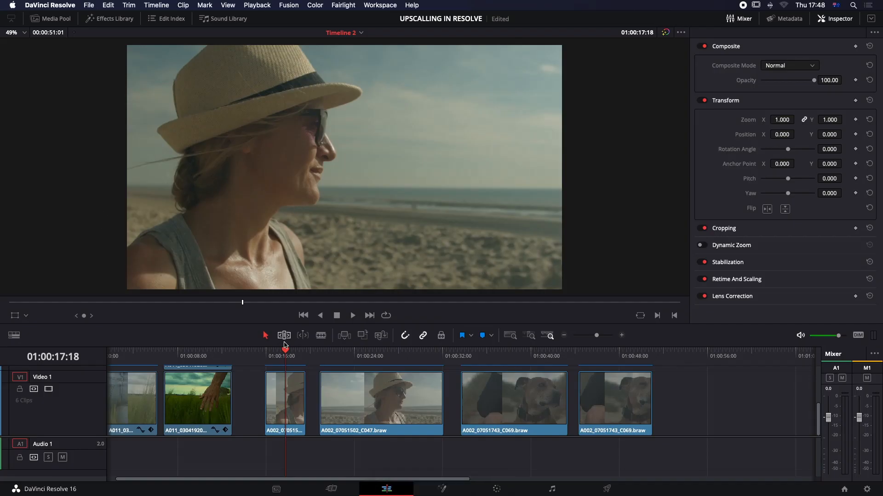
# Apply 2x Super Scale to the short beach clip at 01:00:17:18 through its Clip Attributes
pyautogui.rightClick(297, 404)
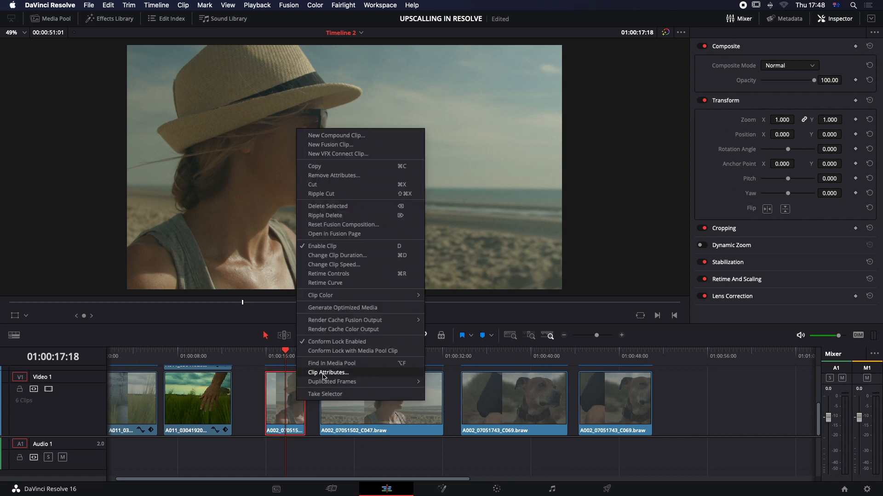
pyautogui.click(327, 372)
pyautogui.click(410, 318)
pyautogui.click(406, 340)
pyautogui.click(528, 386)
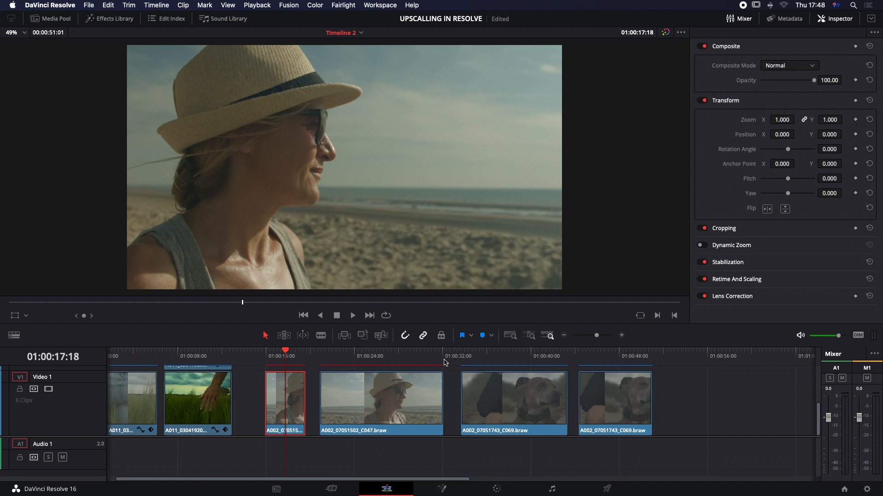
# Apply 2x Super Scale to the first dog clip, A002_07051743_C069.braw, through its Clip Attributes
pyautogui.rightClick(506, 409)
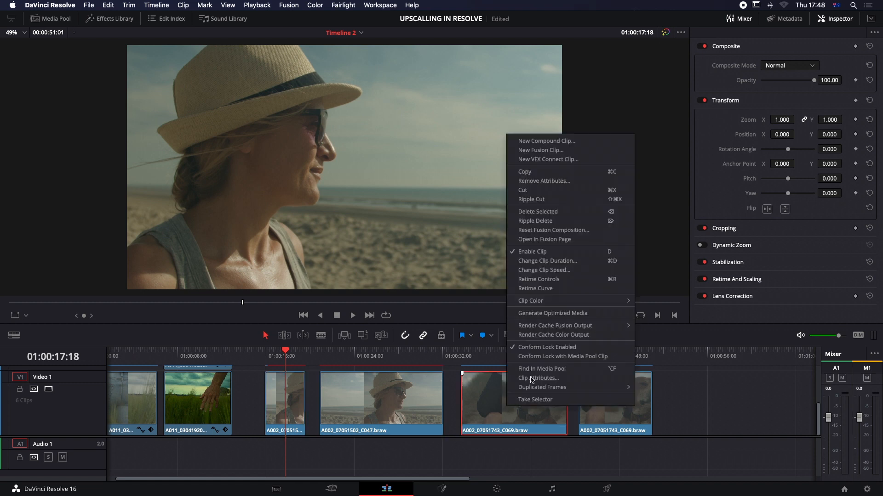
pyautogui.click(538, 378)
pyautogui.click(410, 318)
pyautogui.click(393, 339)
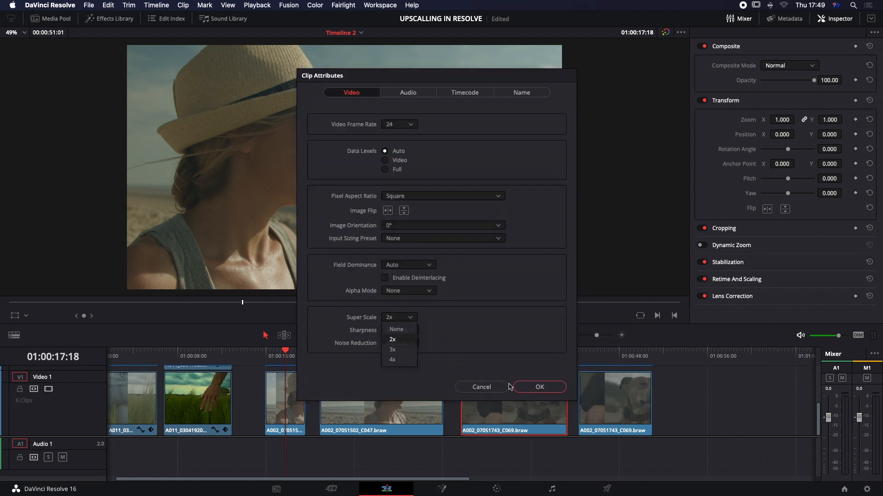
pyautogui.click(511, 387)
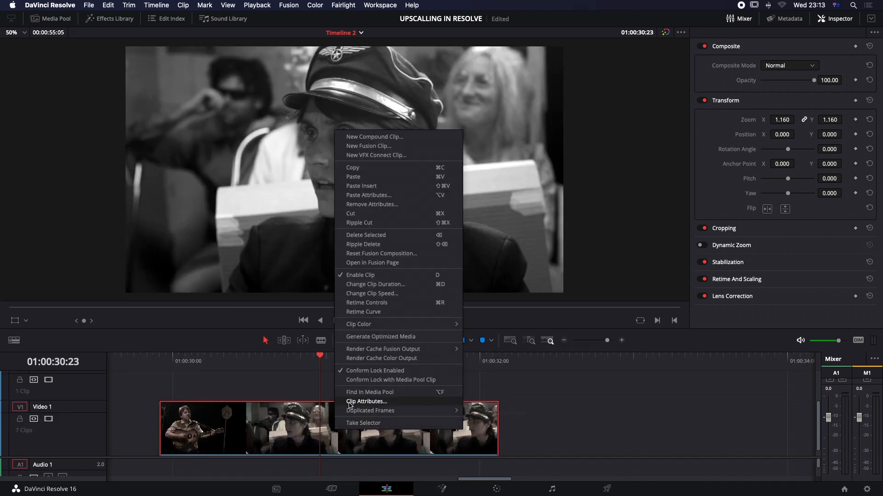
# Set the black-and-white clip's Super Scale to 2x with Medium sharpness in its Clip Attributes, and open the noise reduction choices
pyautogui.click(349, 408)
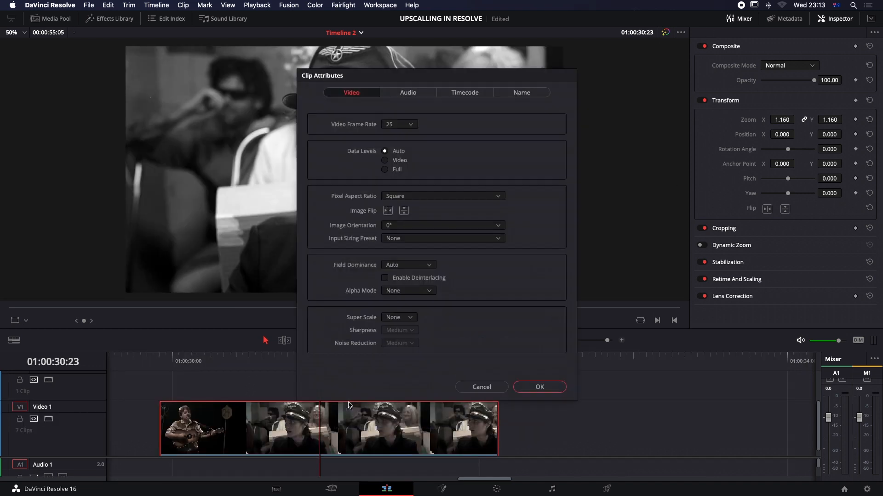
pyautogui.click(405, 319)
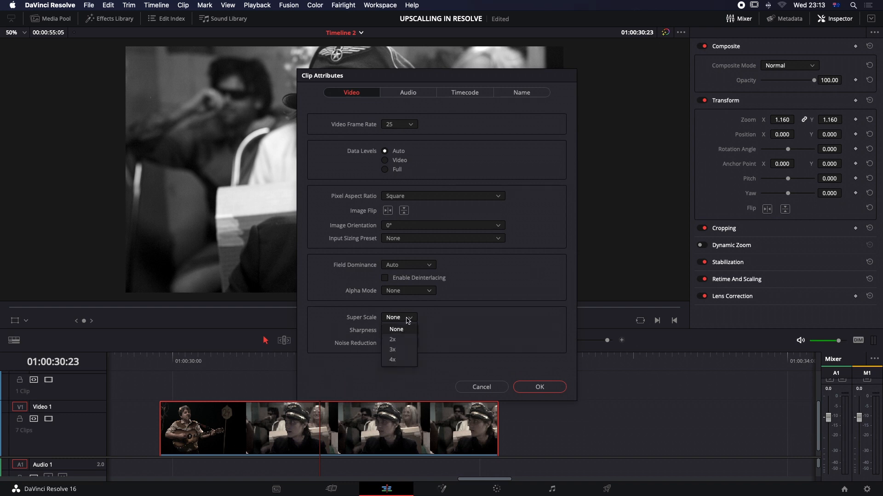
pyautogui.click(404, 341)
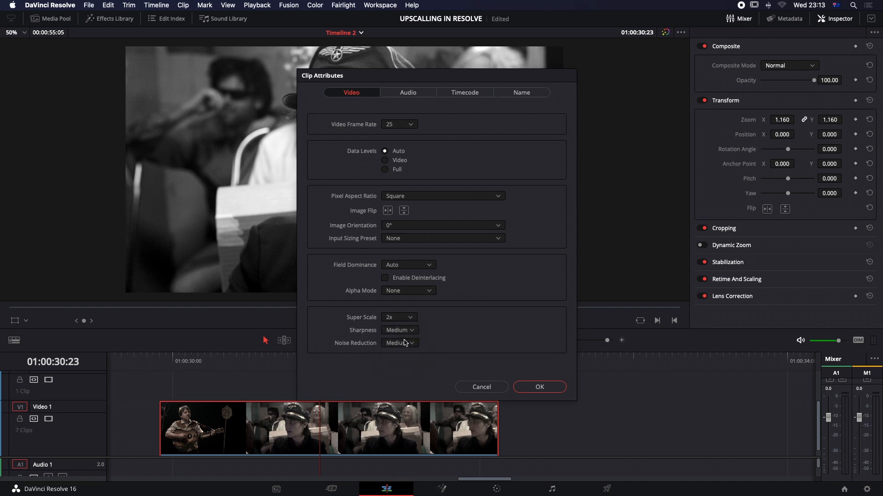
pyautogui.click(411, 331)
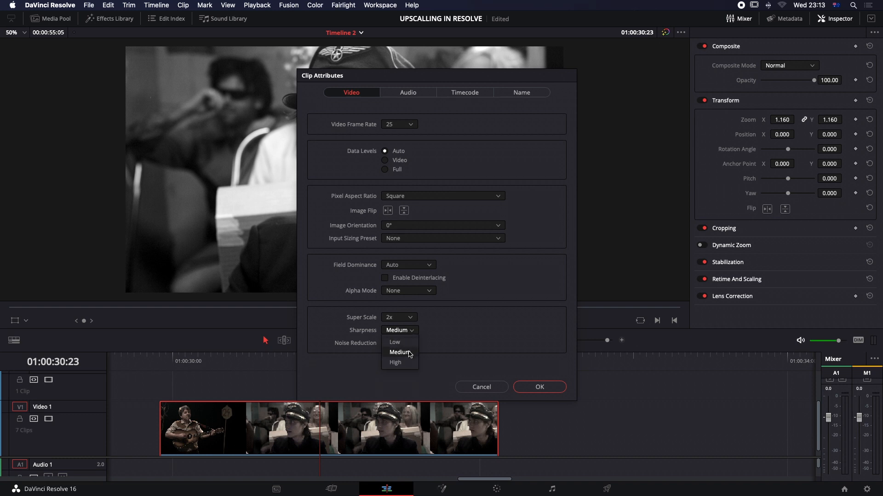
pyautogui.click(408, 352)
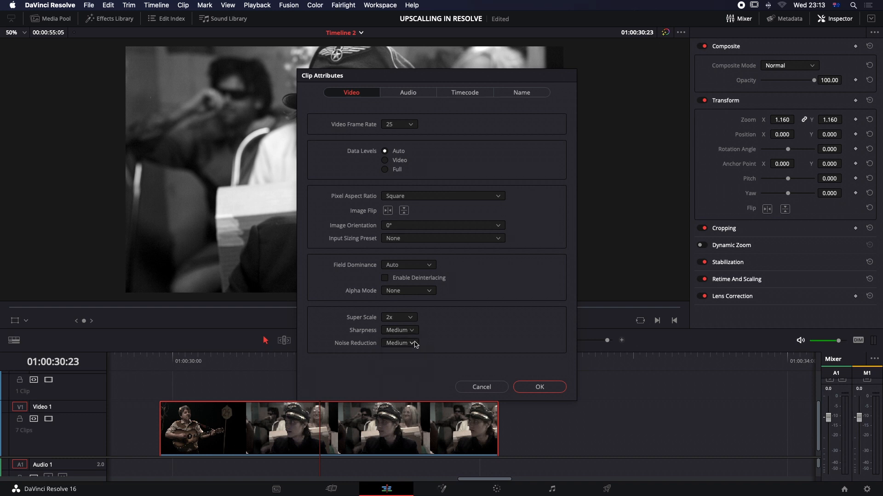
pyautogui.click(410, 344)
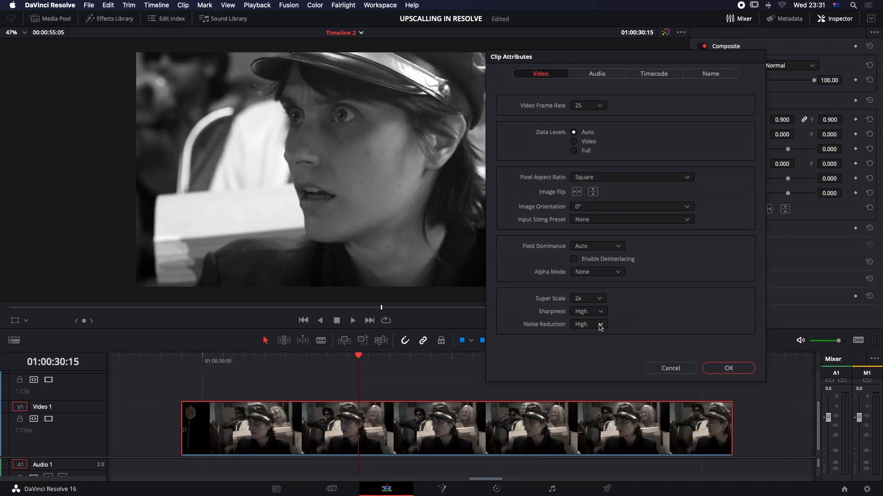
# Try Low noise reduction for the black-and-white close-up's Super Scale, and apply High instead
pyautogui.click(597, 325)
pyautogui.click(594, 338)
pyautogui.click(598, 324)
pyautogui.click(588, 357)
pyautogui.click(729, 368)
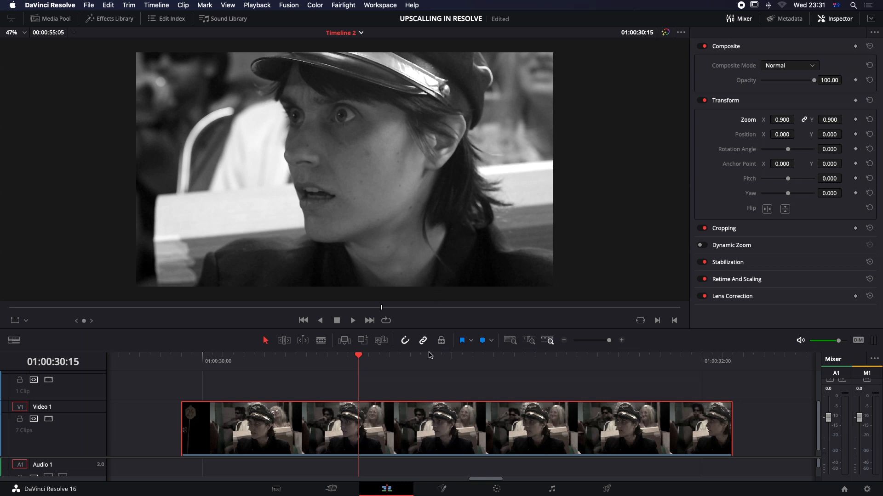
# Reopen the black-and-white close-up's Clip Attributes and set its Super Scale noise reduction to Low
pyautogui.rightClick(433, 426)
pyautogui.click(461, 398)
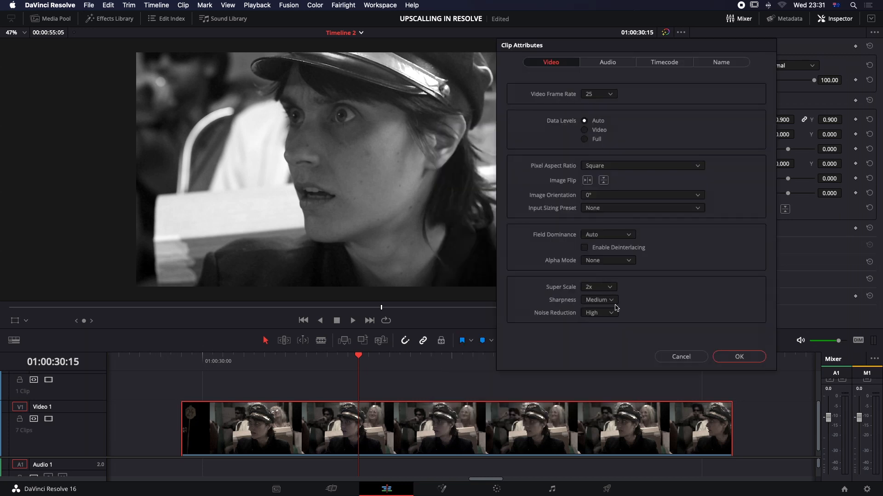
pyautogui.click(613, 312)
pyautogui.click(611, 324)
pyautogui.click(739, 357)
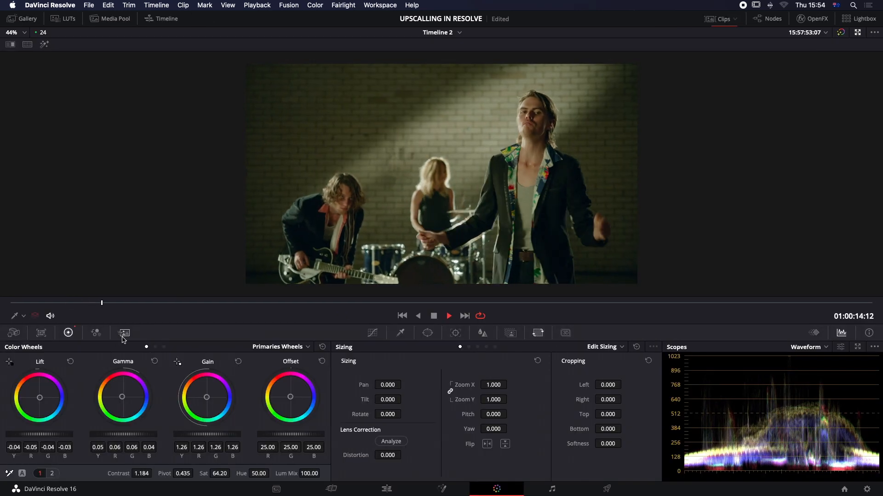
# Set Temporal NR to 1 frame in the band clip's Motion Effects
pyautogui.click(124, 334)
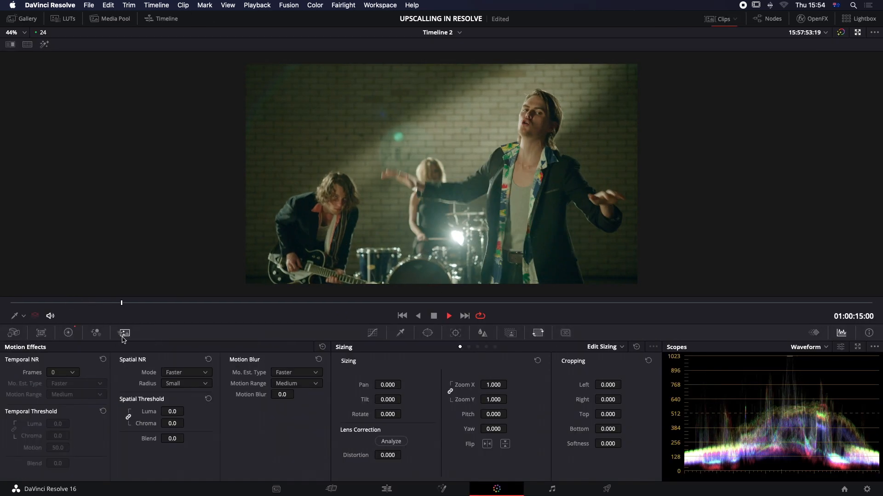
pyautogui.click(72, 373)
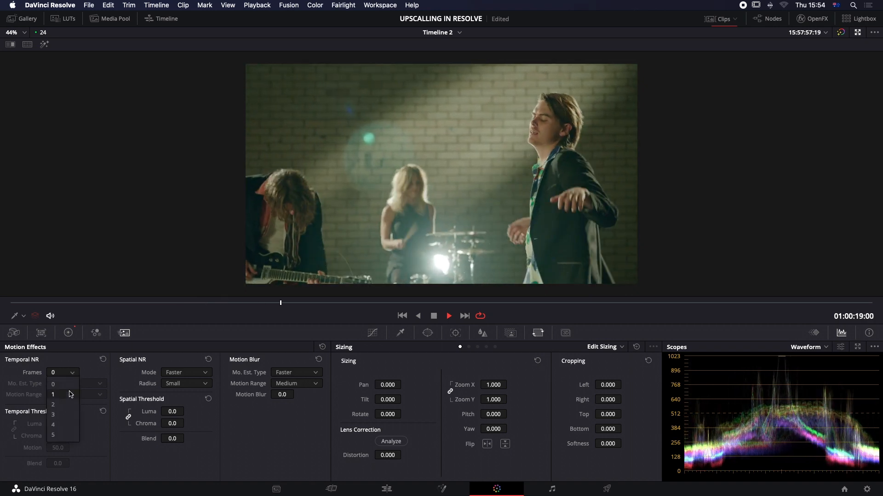
pyautogui.click(70, 394)
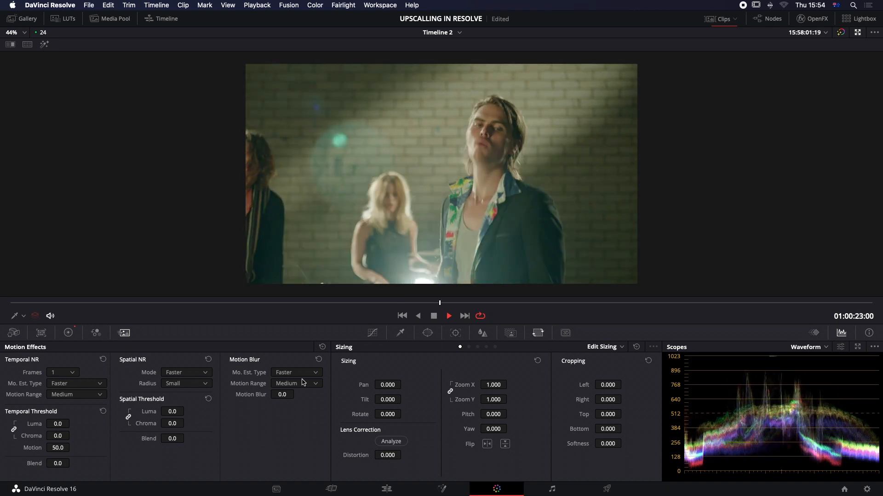
# Set the band clip's motion blur estimation type to Better and its Motion Blur amount to 2.6
pyautogui.click(315, 373)
pyautogui.click(310, 394)
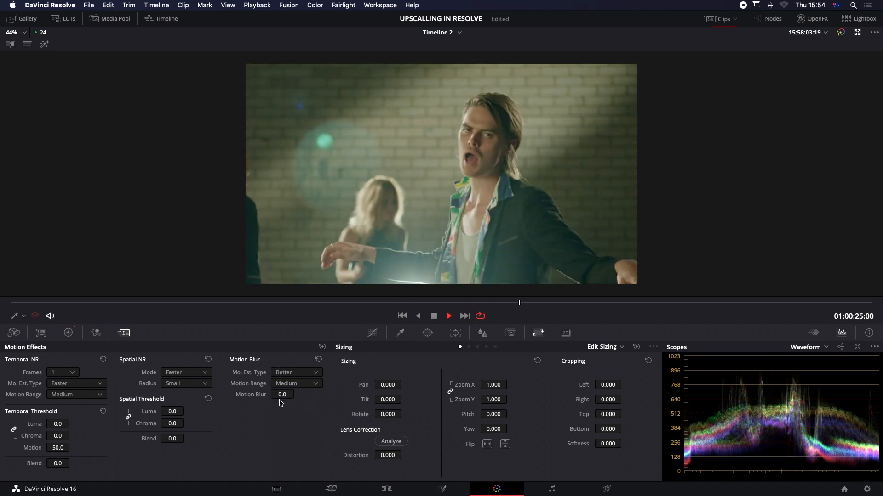
pyautogui.moveTo(282, 395); pyautogui.dragTo(288, 395)
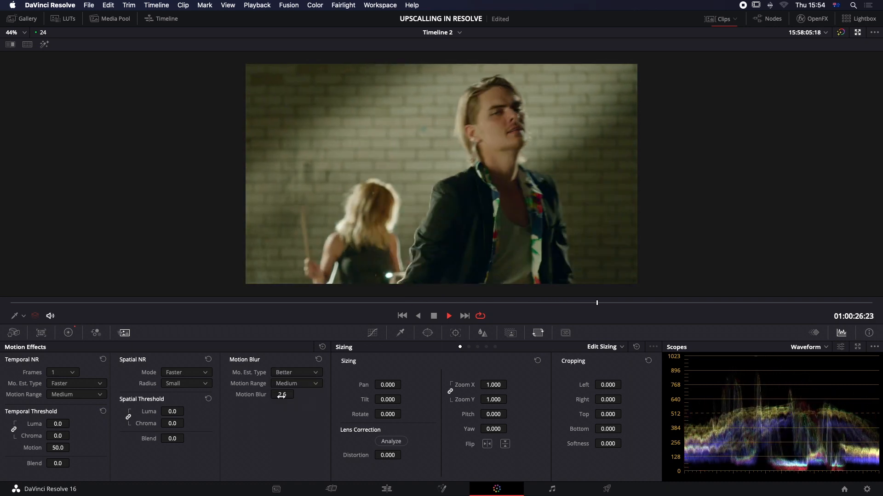
# Raise the spatial threshold luma and chroma to 1.2, the temporal threshold luma and chroma to 1.4, and adjust the temporal blend
pyautogui.moveTo(174, 412); pyautogui.dragTo(187, 410)
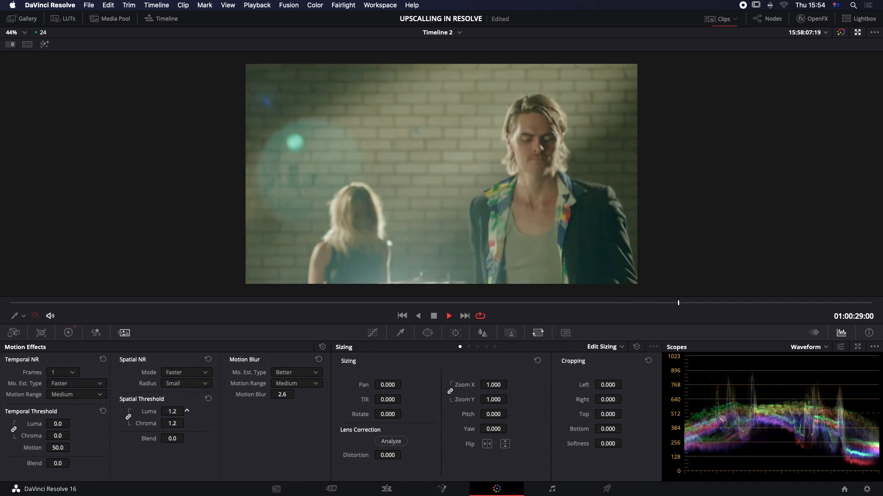
pyautogui.moveTo(57, 424); pyautogui.dragTo(75, 423)
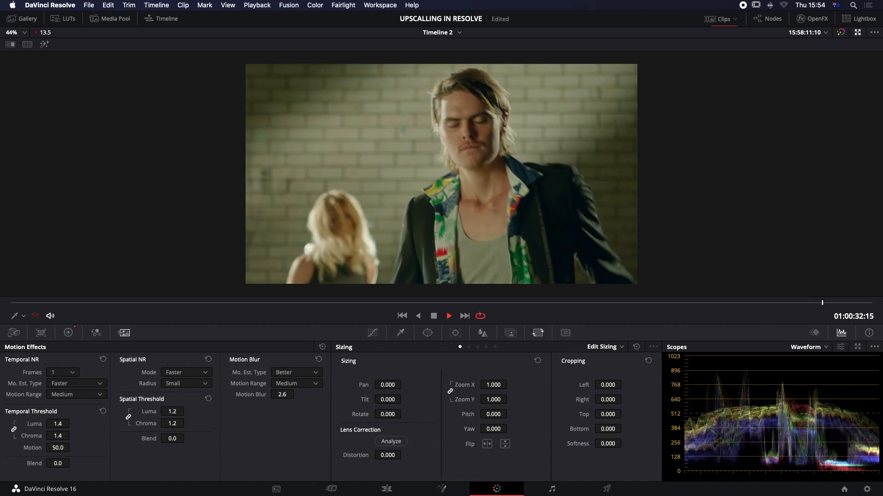
pyautogui.moveTo(57, 464); pyautogui.dragTo(72, 463)
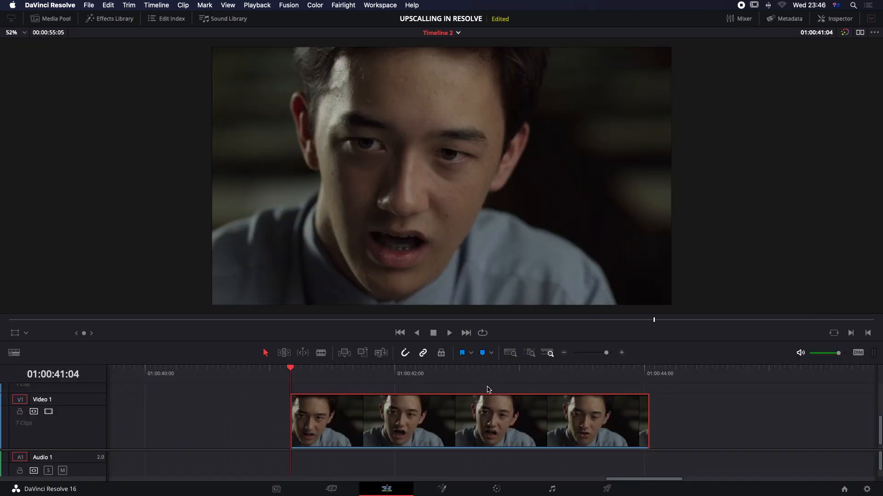
# Generate optimized media for the selected close-up clip of the young man at 01:00:41:04
pyautogui.rightClick(464, 427)
pyautogui.click(506, 336)
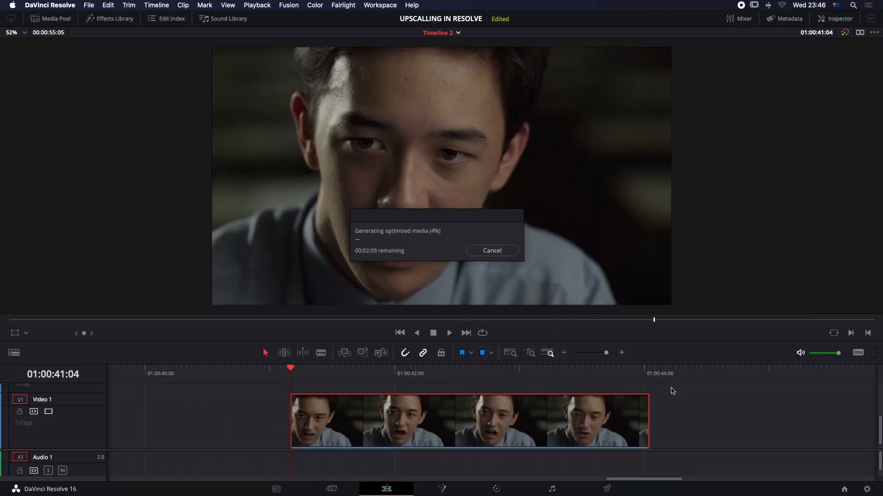